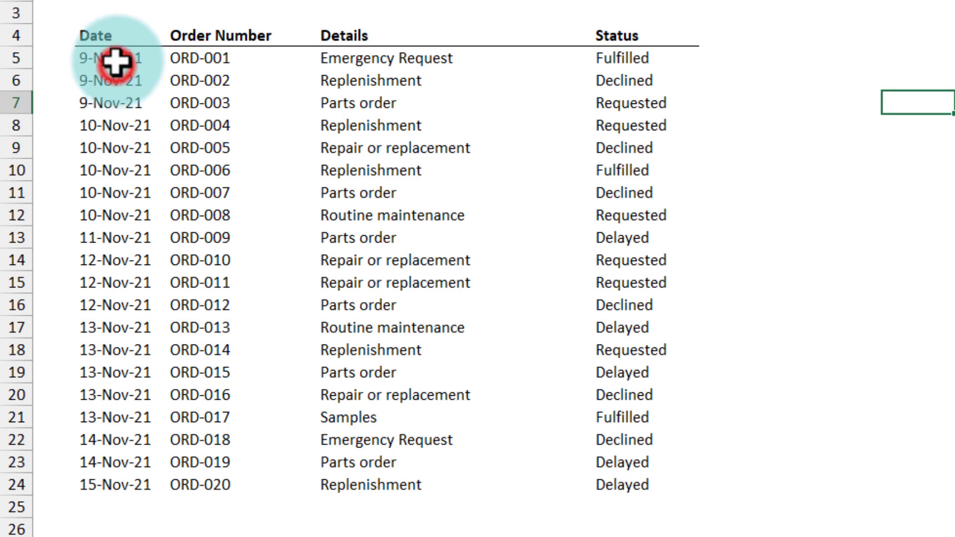
Select the 9-Nov-21, 10-Nov-21 and 11-Nov-21 order groups in turn to compare them
mouse_move(118, 58)
left_mouse_down()
mouse_move(494, 122)
mouse_move(699, 105)
left_mouse_up()
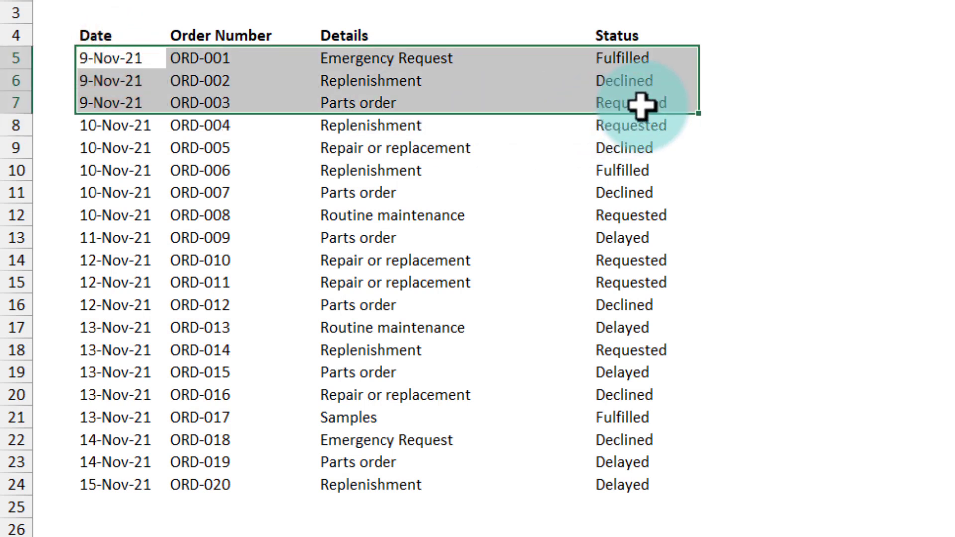
left_click_drag(124, 124, 629, 210)
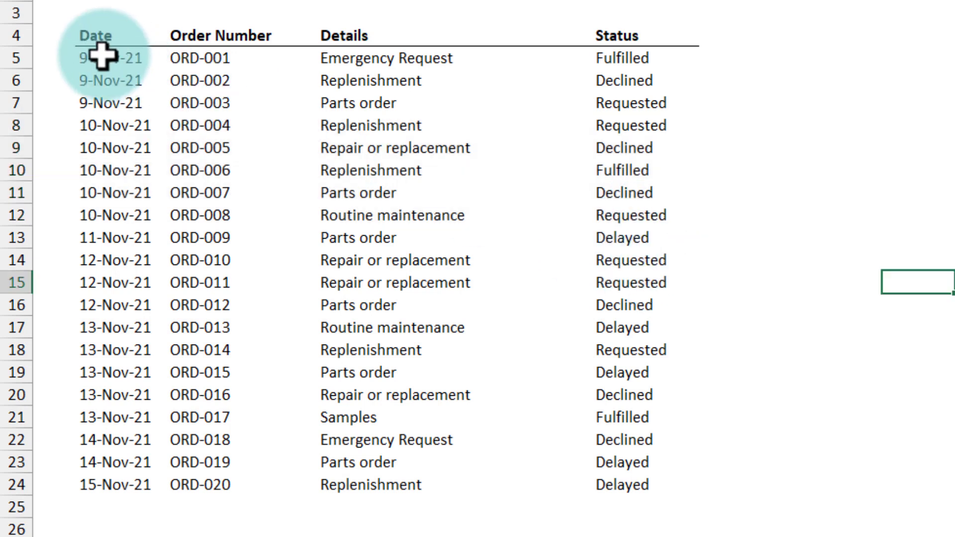
left_click_drag(95, 56, 636, 110)
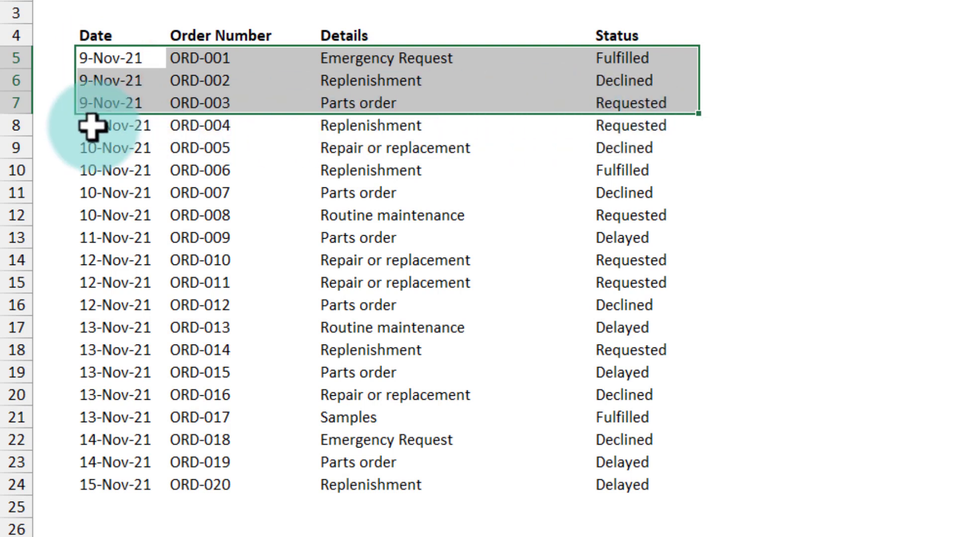
left_click_drag(91, 125, 642, 211)
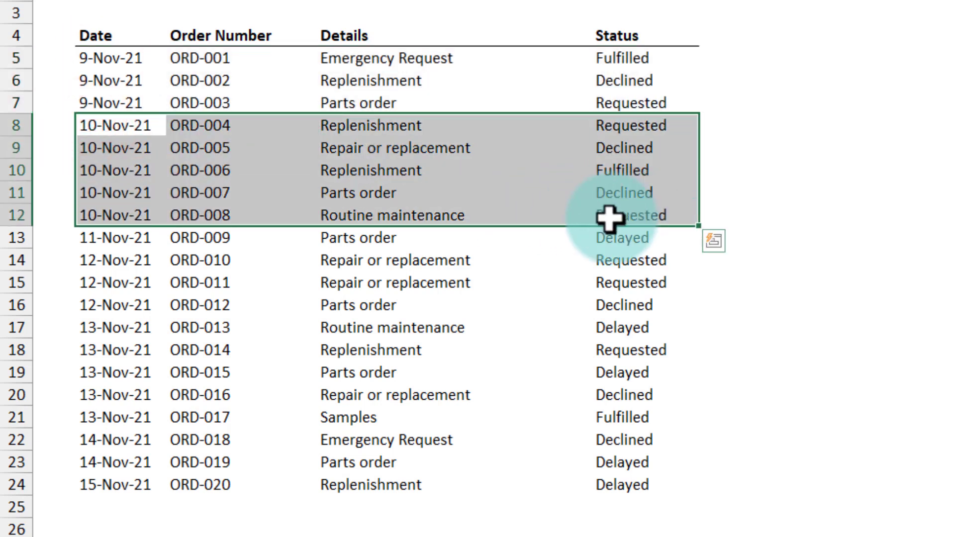
left_click_drag(100, 235, 628, 241)
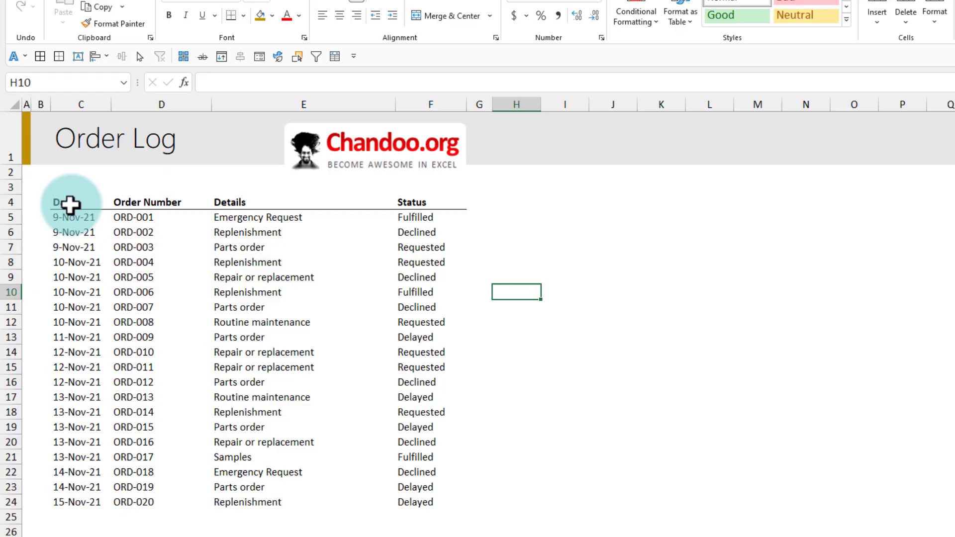
Convert the whole order list, headers included, into a banded table
left_click_drag(71, 206, 440, 499)
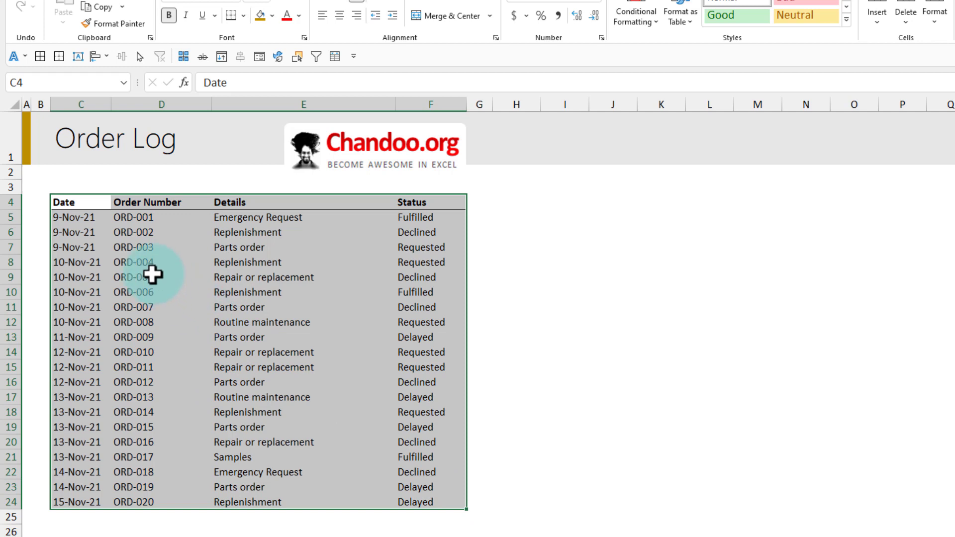
key("ctrl+t")
left_click(610, 214)
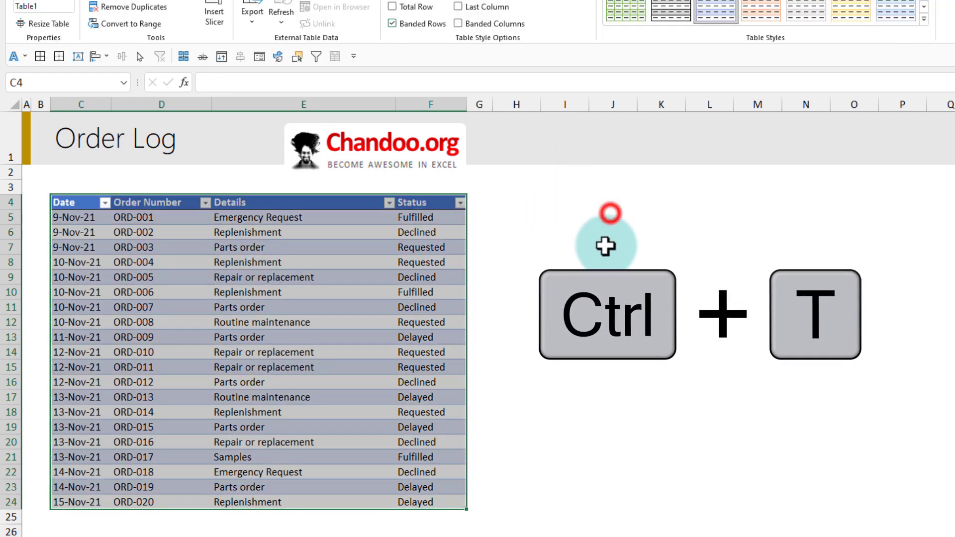
left_click(613, 277)
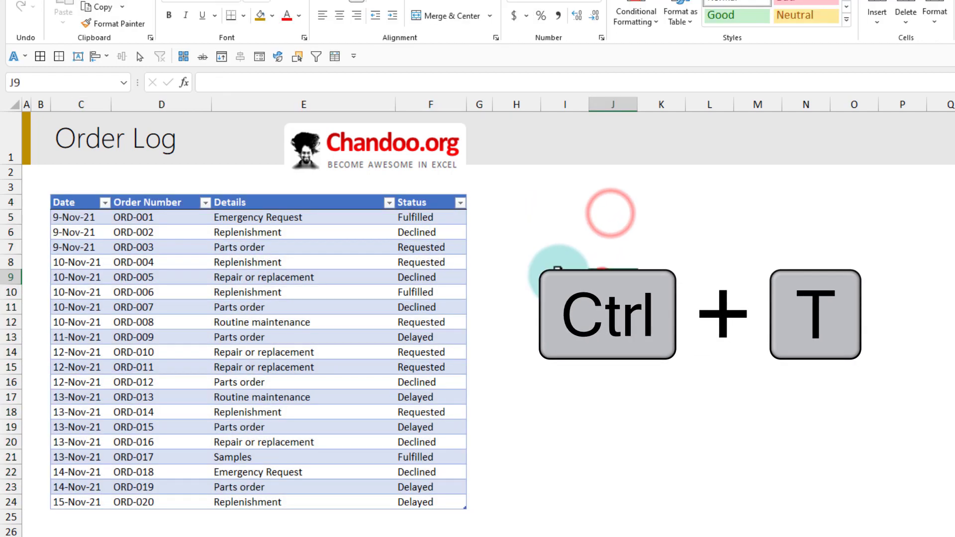
Inspect the table's rows by date, then undo it back to a plain list
left_click(56, 245)
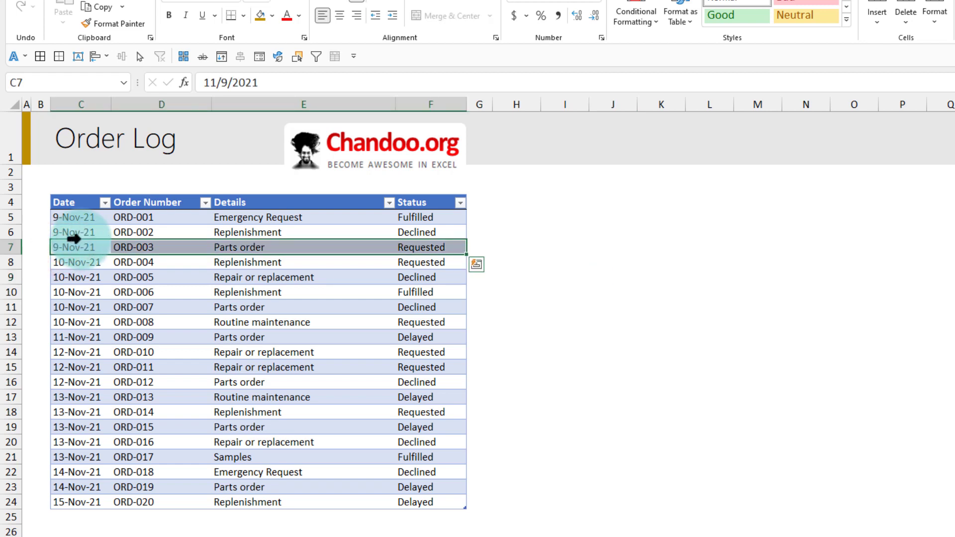
left_click_drag(83, 217, 81, 328)
left_click(82, 337)
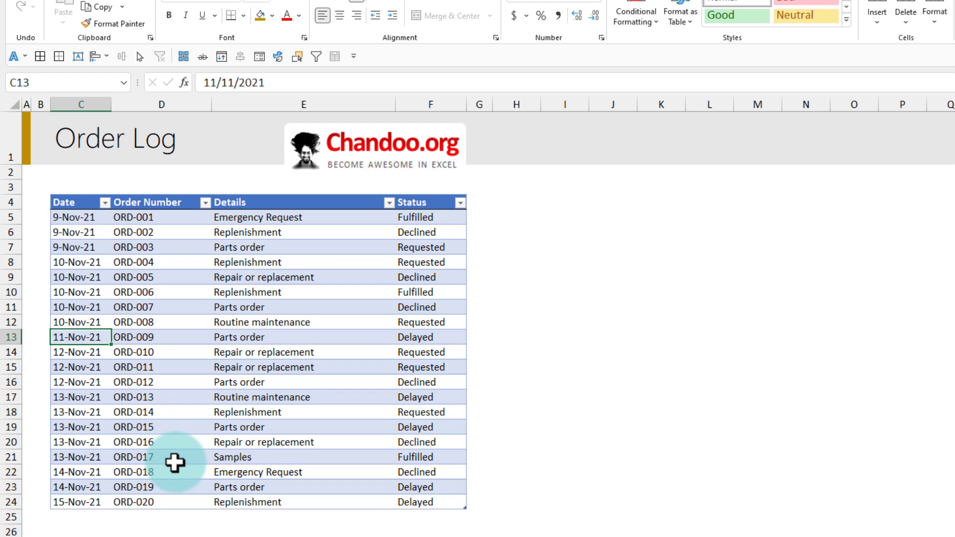
key("ctrl+z")
left_click(570, 324)
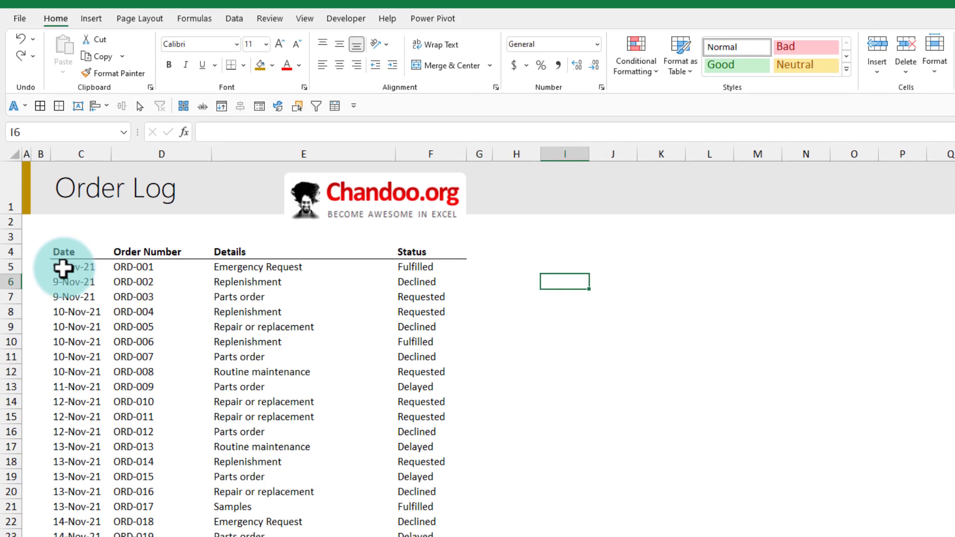
Start a new formula-based conditional formatting rule for order rows C5:F24
left_click_drag(63, 216, 415, 480)
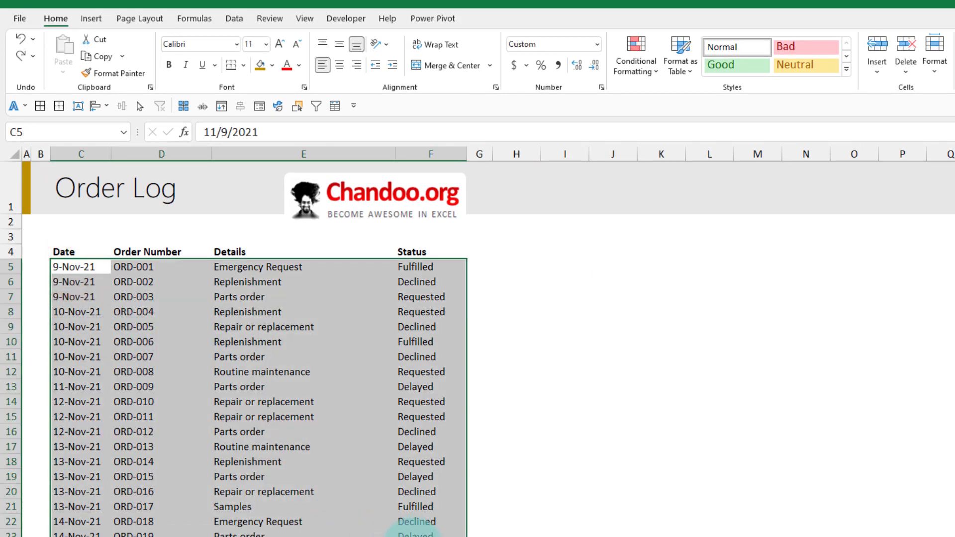
left_click(636, 64)
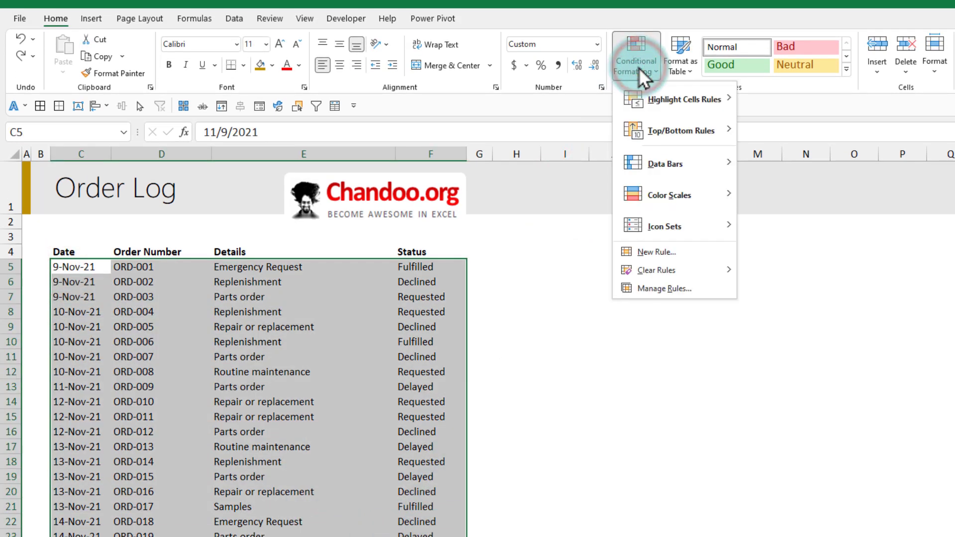
left_click(659, 251)
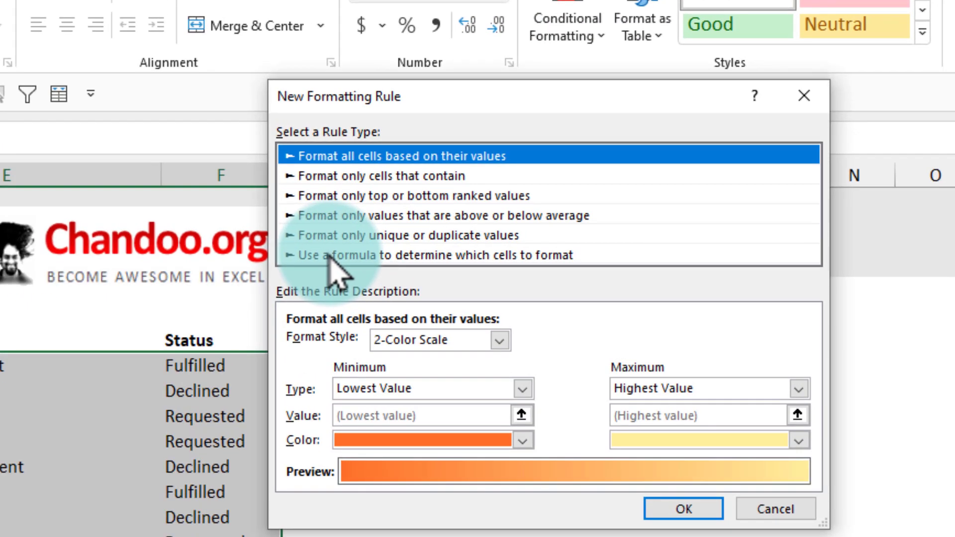
left_click(329, 255)
left_click(323, 343)
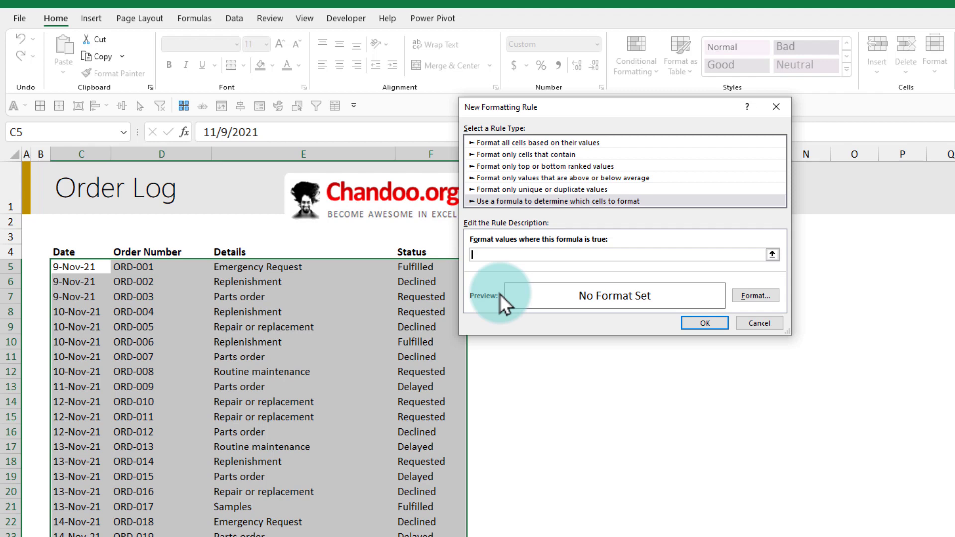
Enter =unique($C$5:$C5) in the rule's formula box, with the range end row-relative
left_click(512, 253)
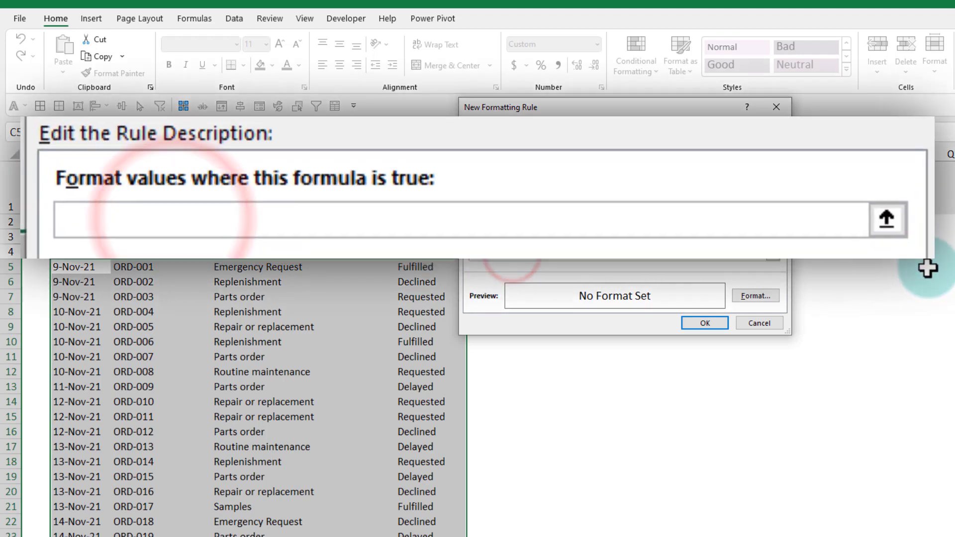
type("=")
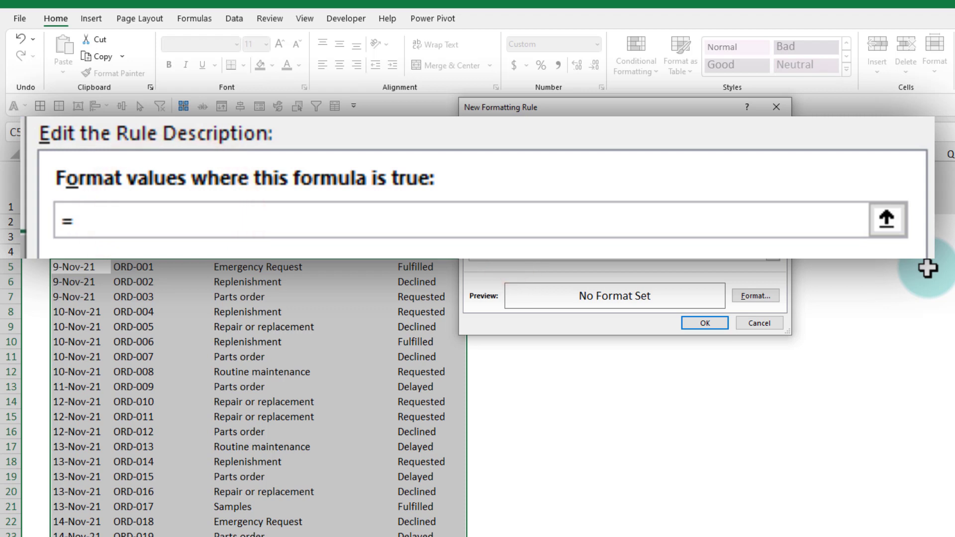
type("uniq")
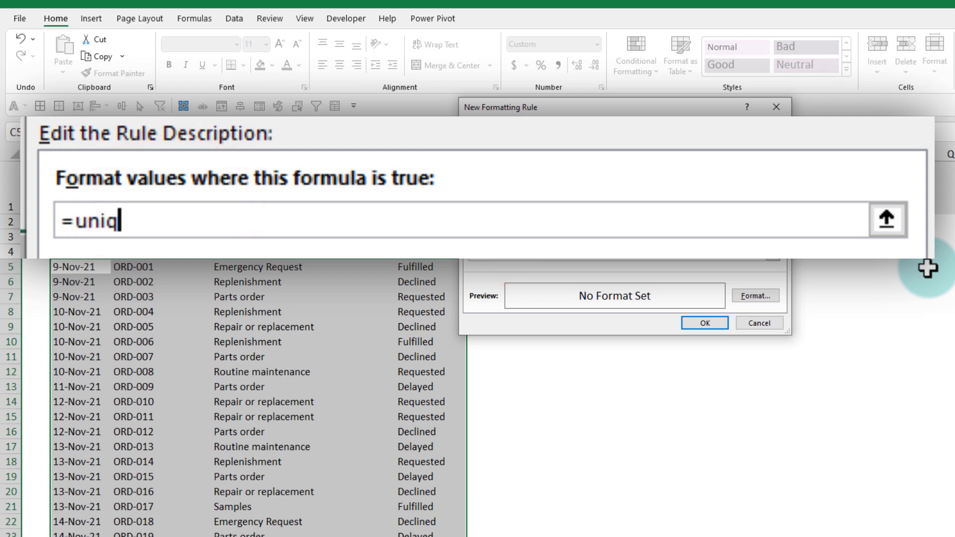
type("ue(")
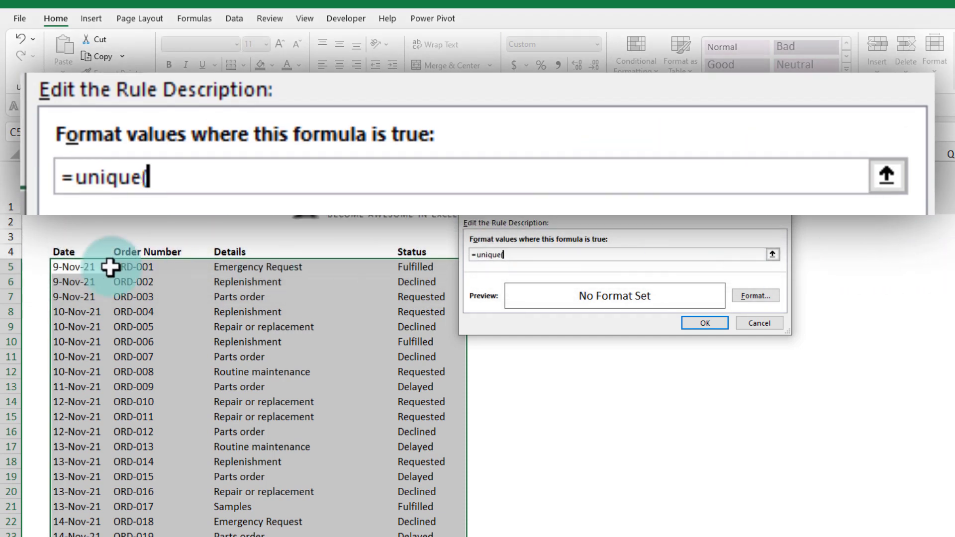
left_click(75, 267)
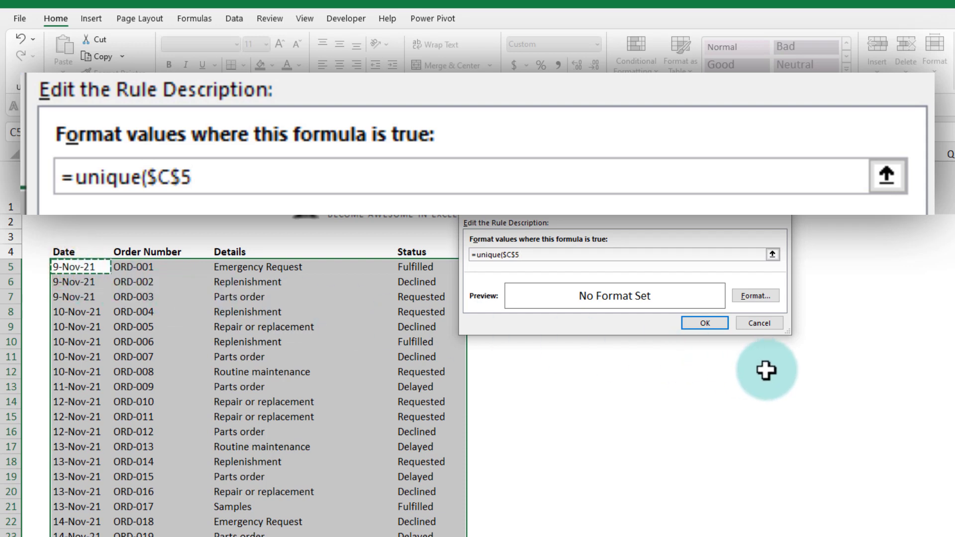
type(":$C$5")
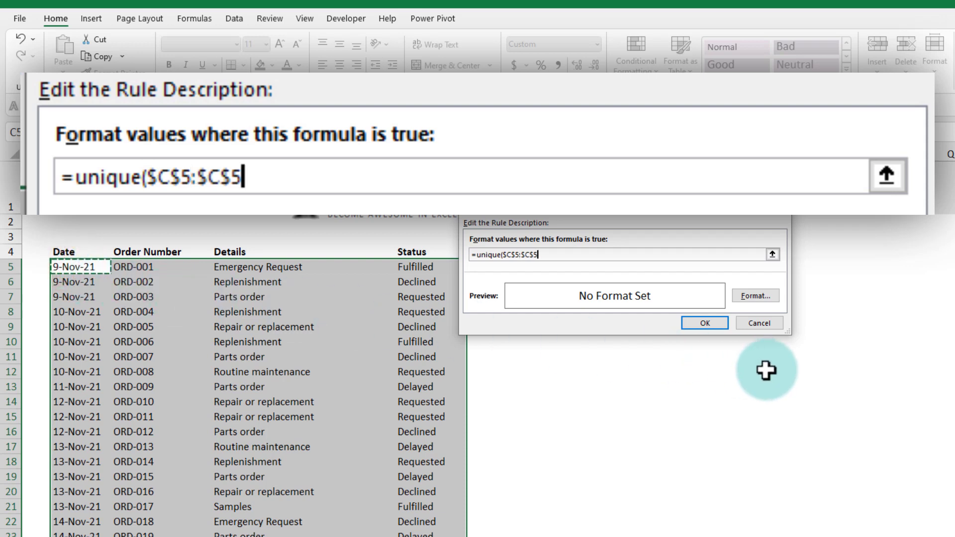
left_click(530, 255)
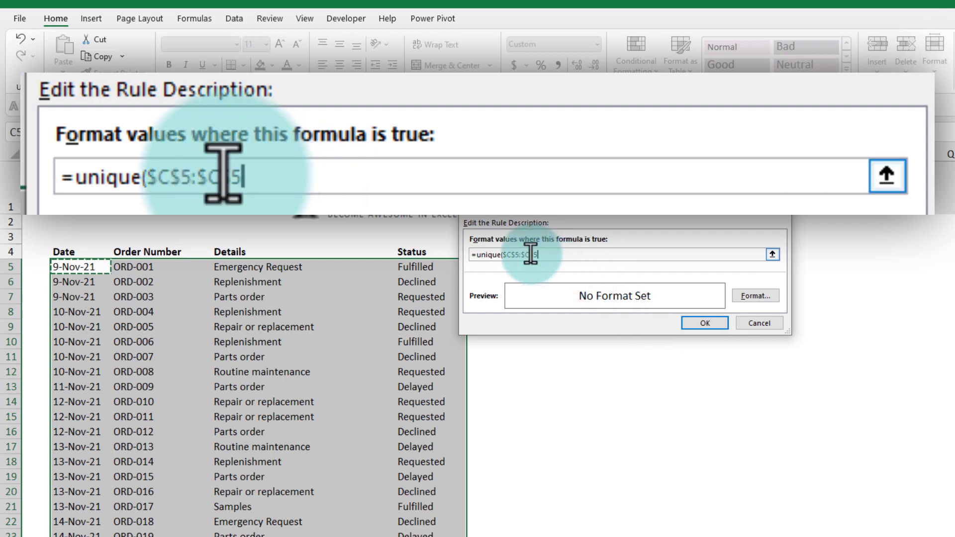
key("BackSpace")
key("BackSpace")
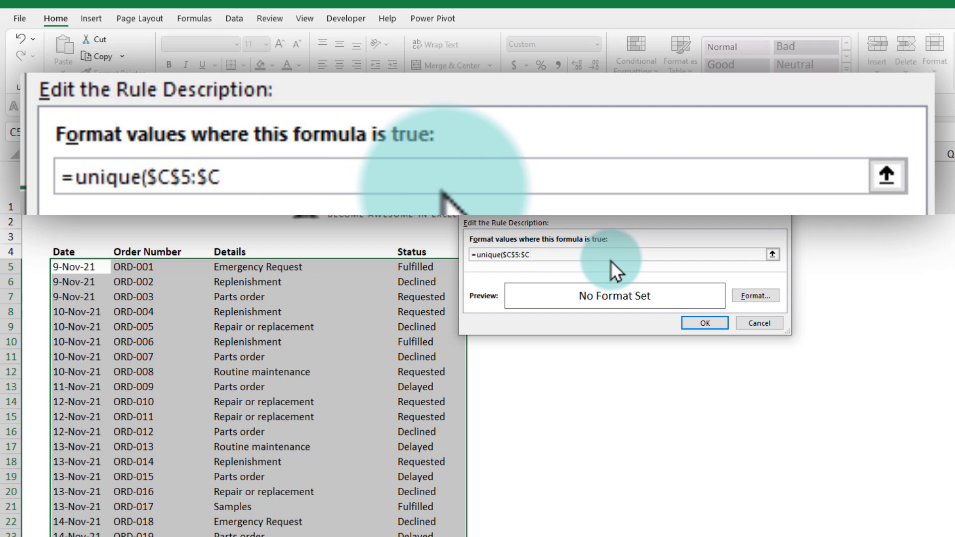
type("5")
left_click(549, 255)
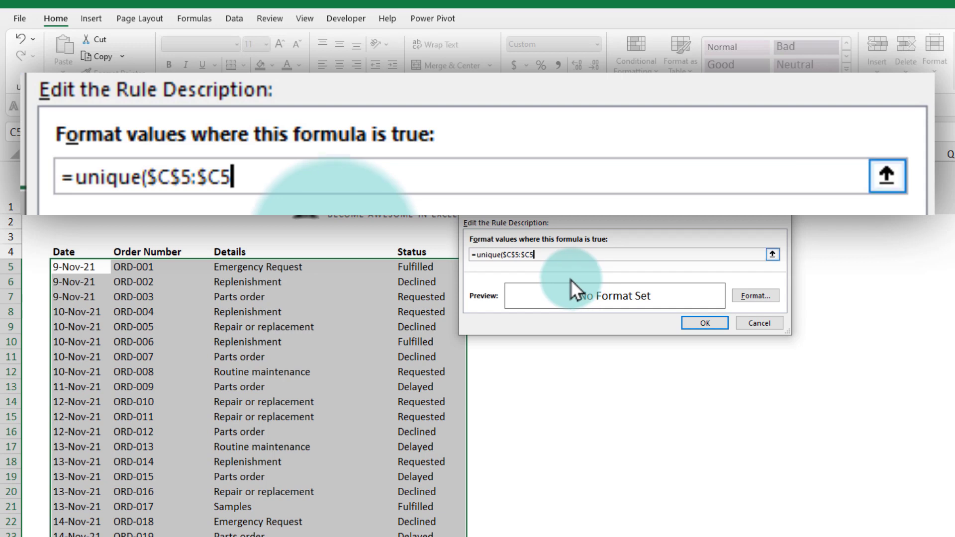
left_click(545, 256)
type(")")
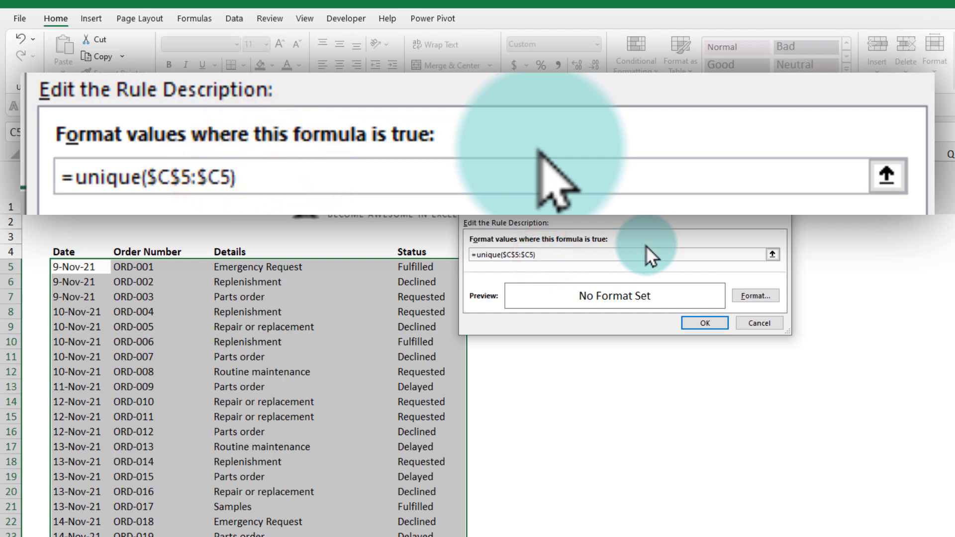
Wrap the UNIQUE expression in COUNTA to count the distinct dates so far
left_click(474, 255)
type("counta(")
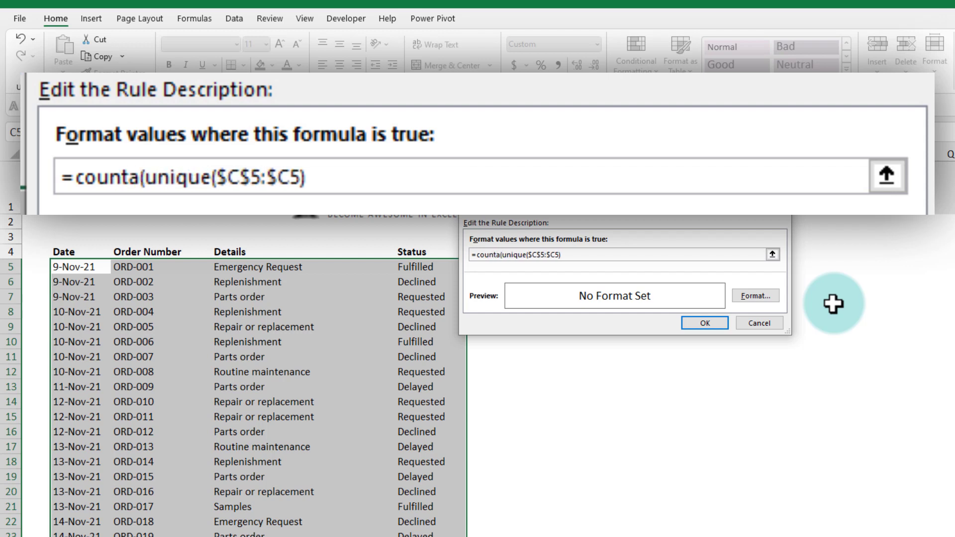
key("End")
type(")")
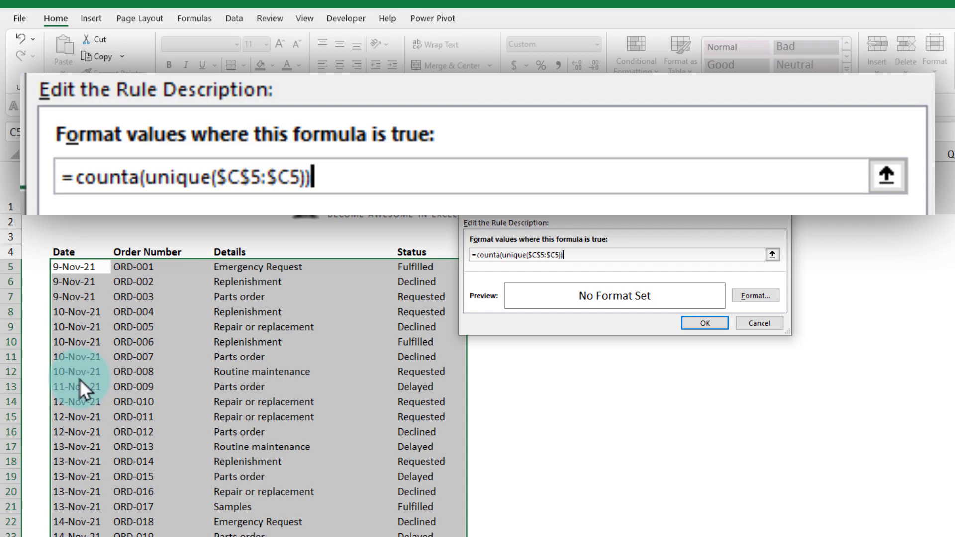
Wrap the count in ISODD, giving =isodd(counta(unique($C$5:$C5)))
key("Home")
key("Right")
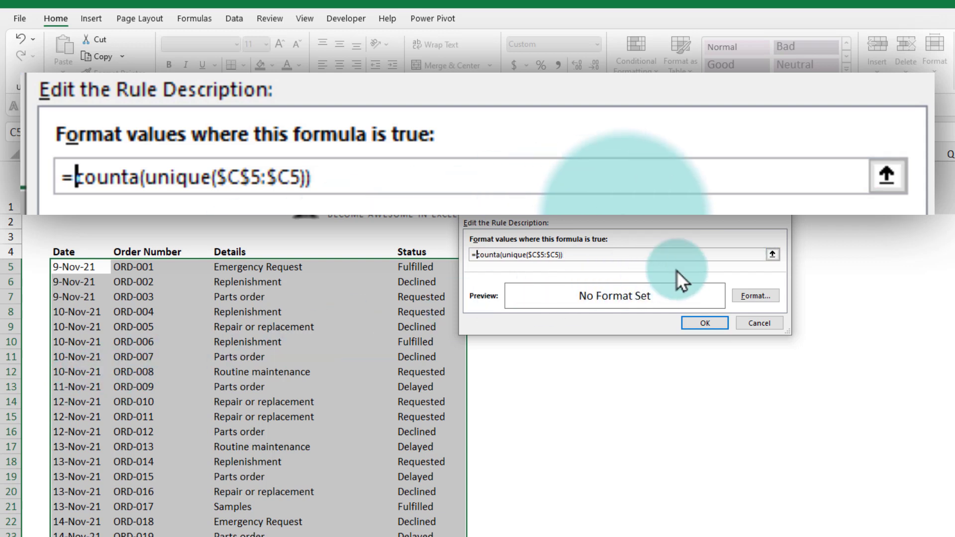
type("isodd(")
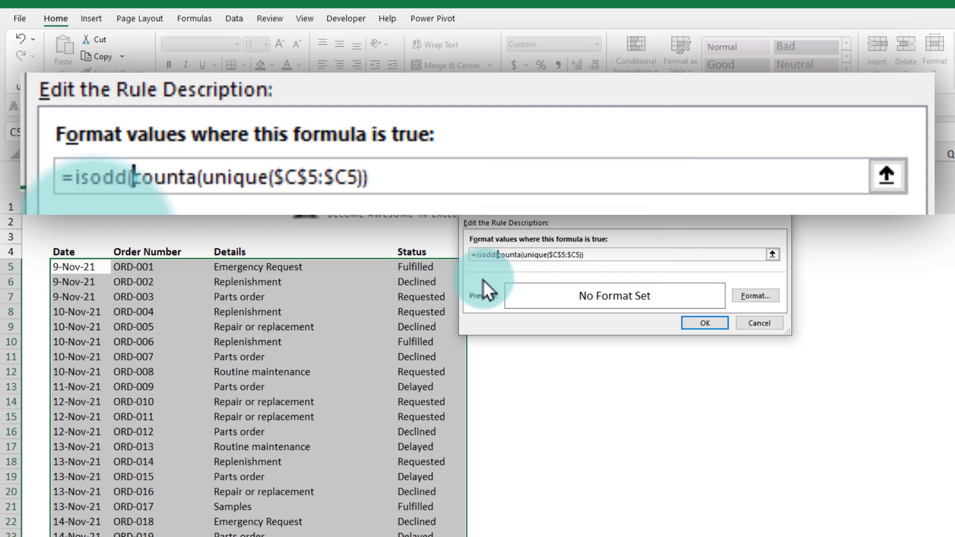
left_click(596, 254)
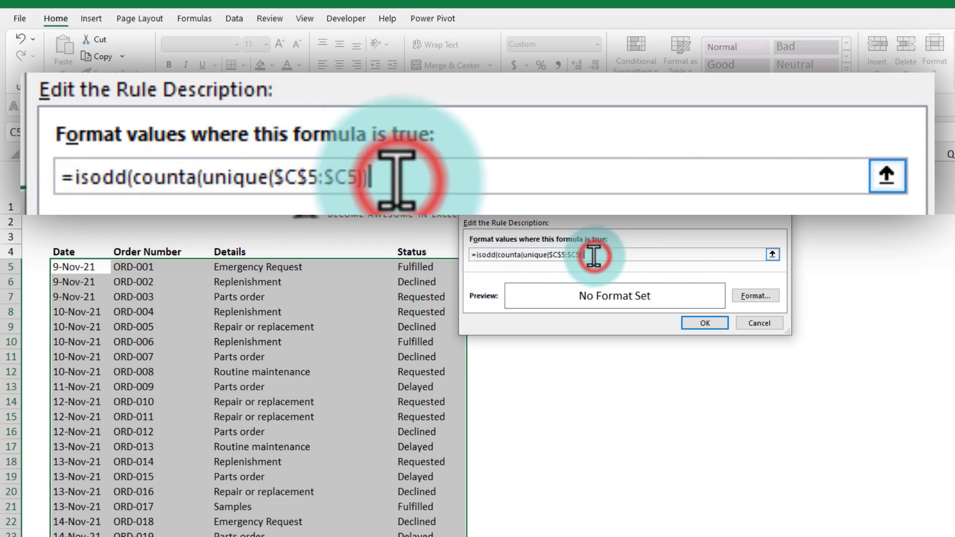
type(")")
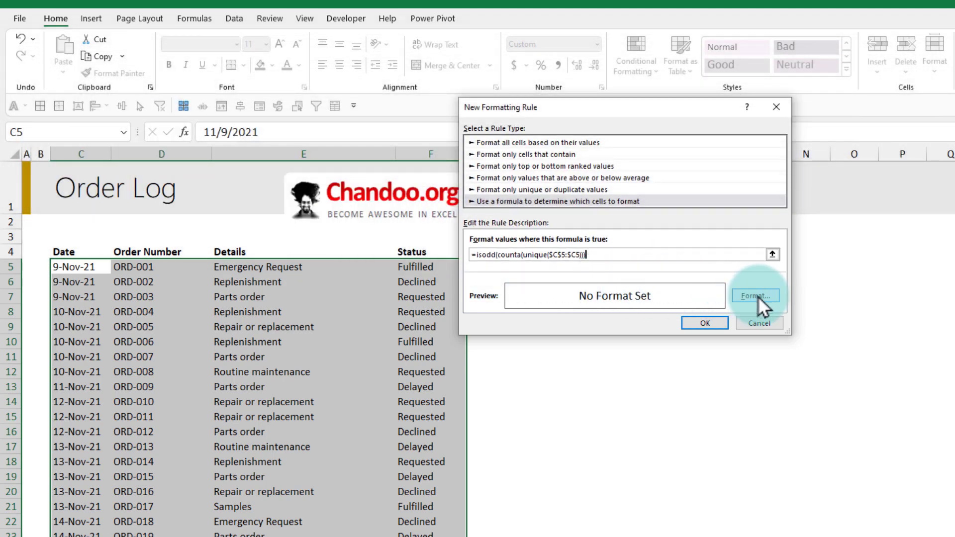
Give the rule a gold fill and apply it to the order rows
left_click(755, 296)
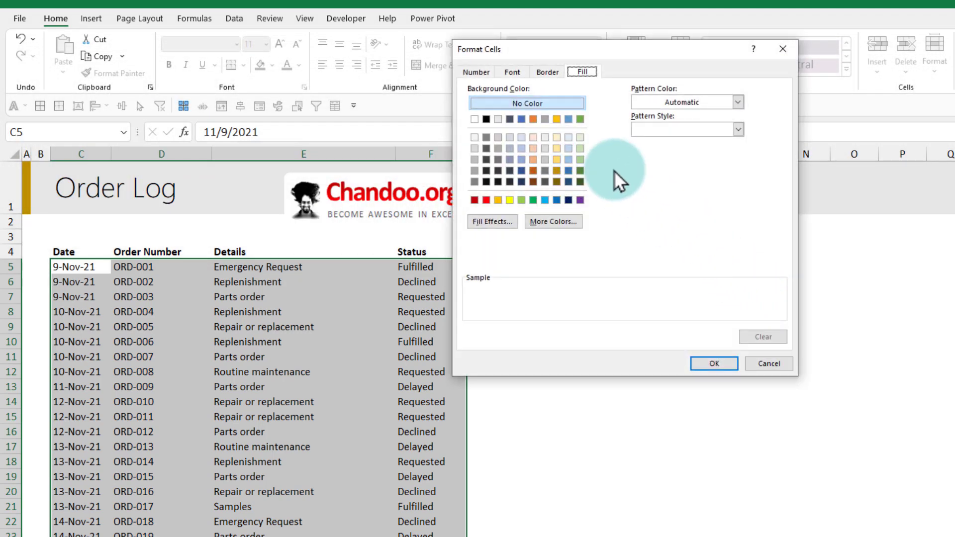
left_click(557, 119)
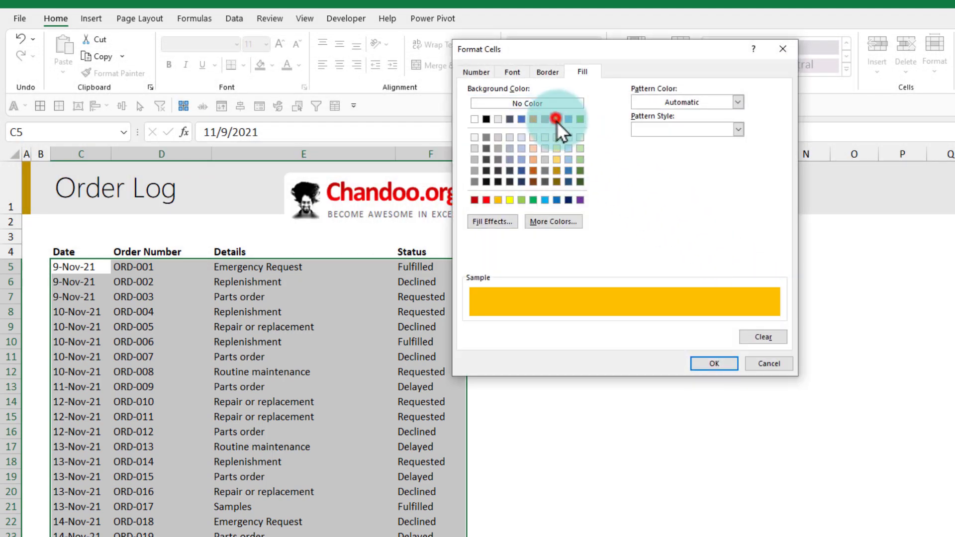
left_click(706, 363)
left_click(705, 324)
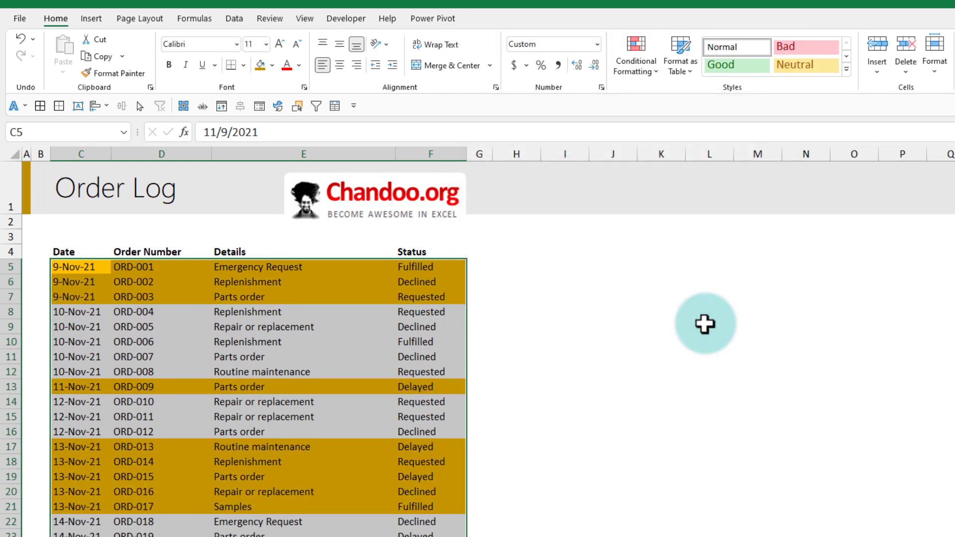
Select the 9-Nov, 12-Nov and 10-Nov date groups to compare their shading
left_click_drag(81, 267, 437, 300)
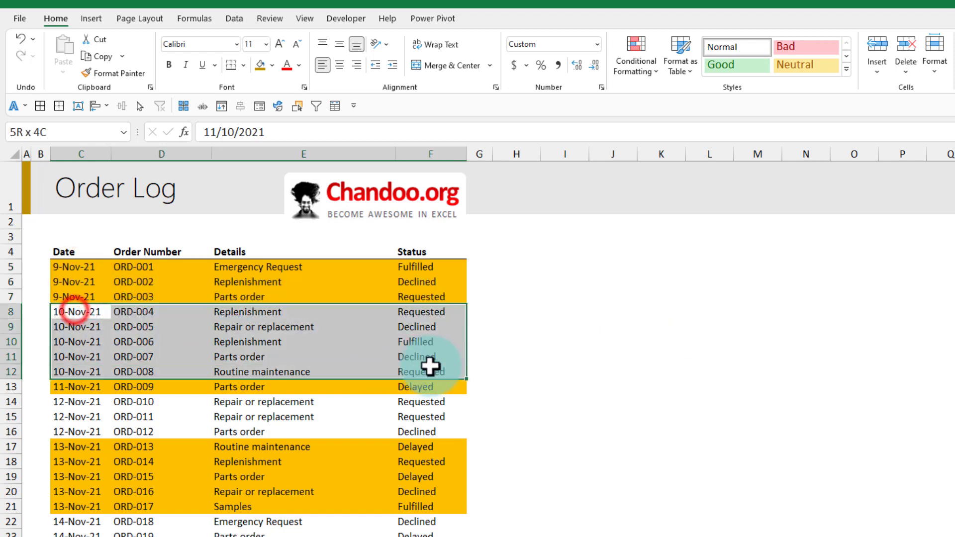
left_click_drag(75, 402, 428, 435)
left_click_drag(81, 313, 85, 369)
Fill C5:F24 with a light gold base colour and begin a new date in C21
left_click(479, 384)
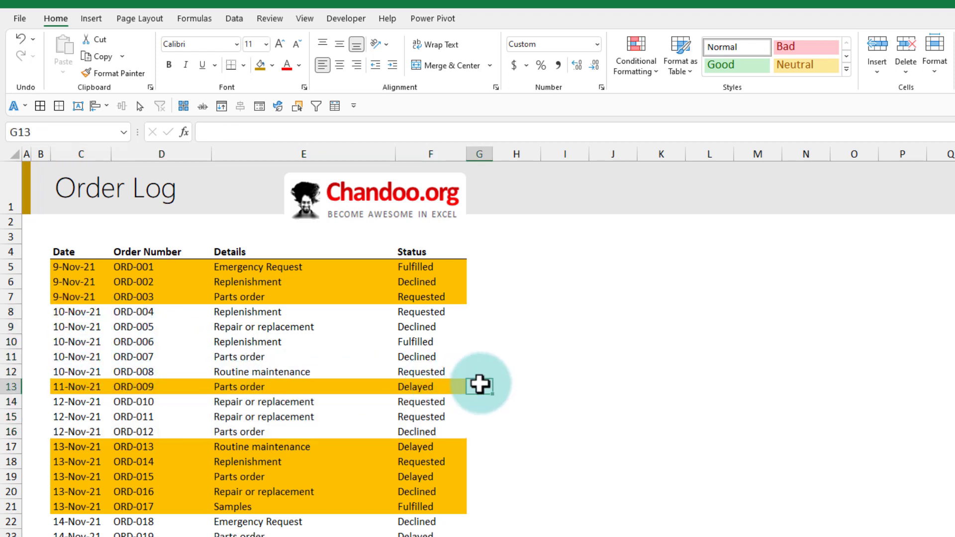
left_click(60, 266)
left_click_drag(60, 267, 437, 535)
left_click(271, 65)
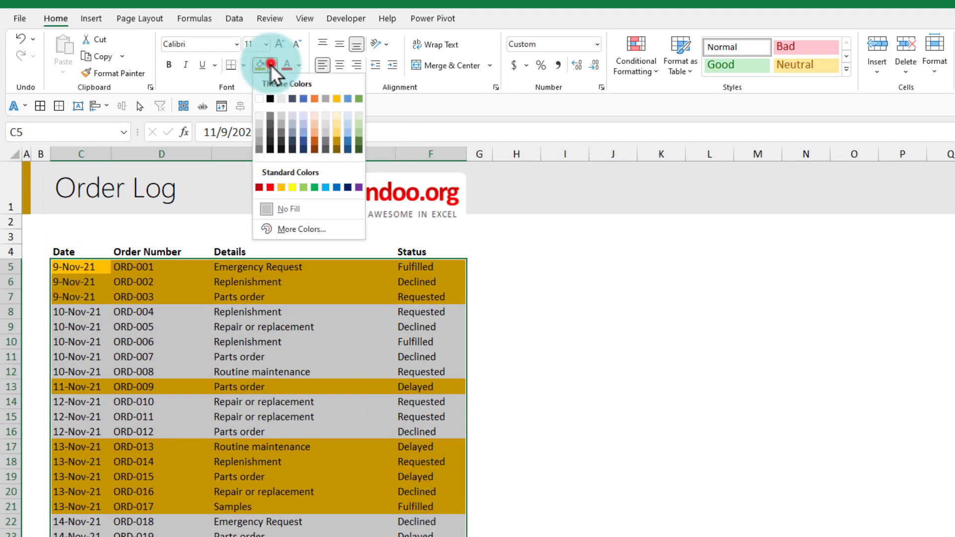
left_click(336, 115)
left_click(646, 369)
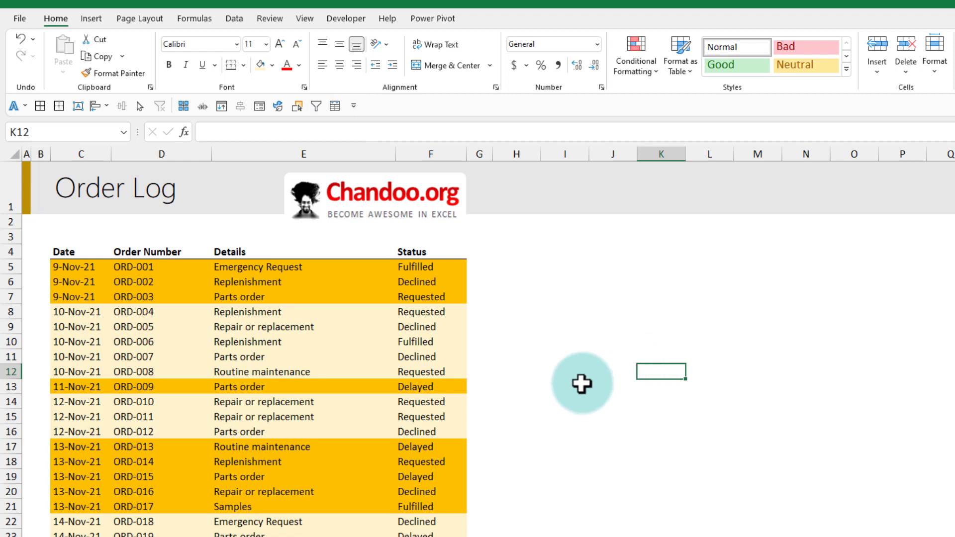
left_click(74, 506)
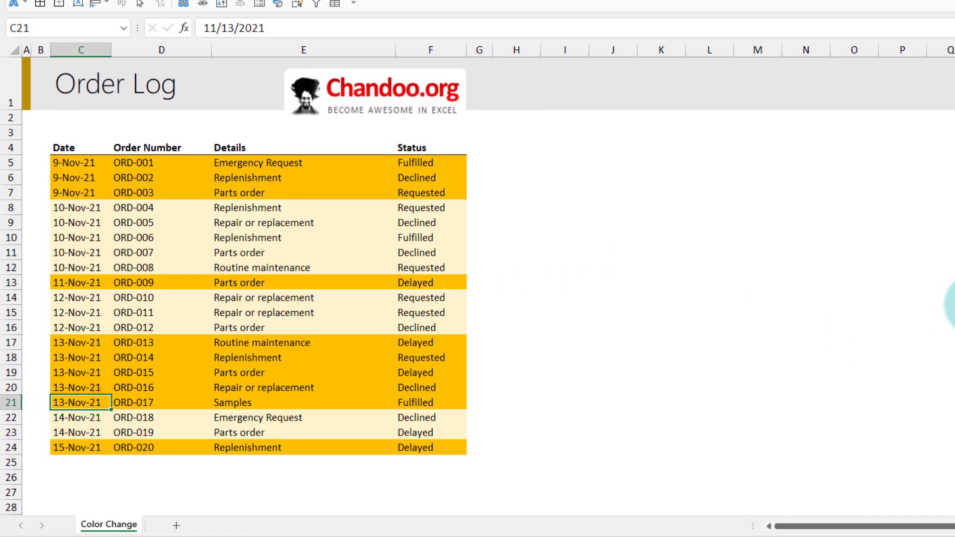
type("1")
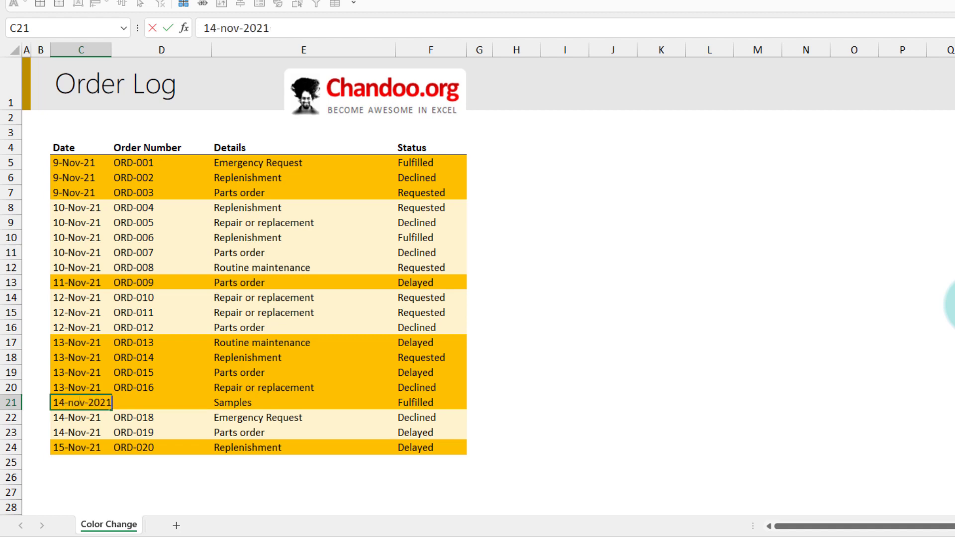
Change the dates in C21 to 14-Nov-2021 and C12 to 11-Nov-2021
key("Return")
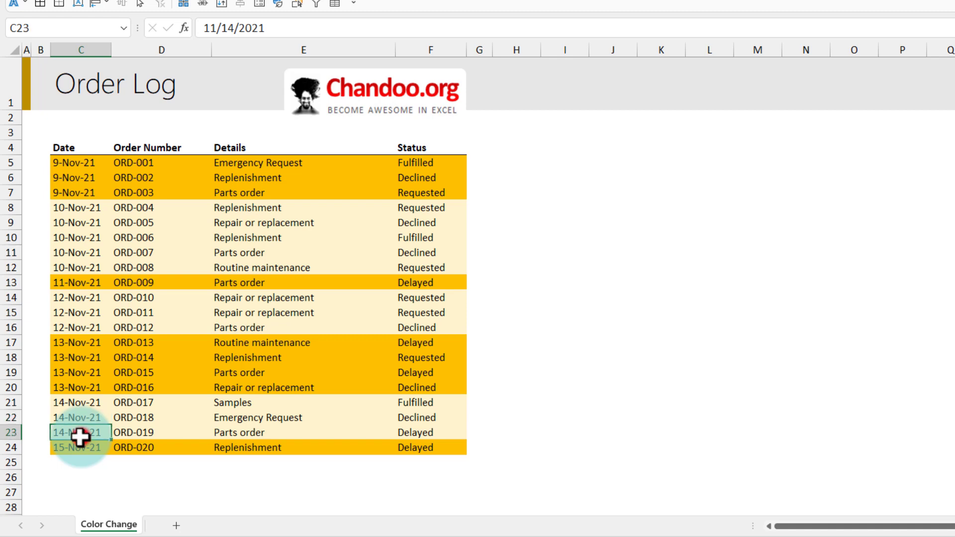
left_click(75, 267)
type("11")
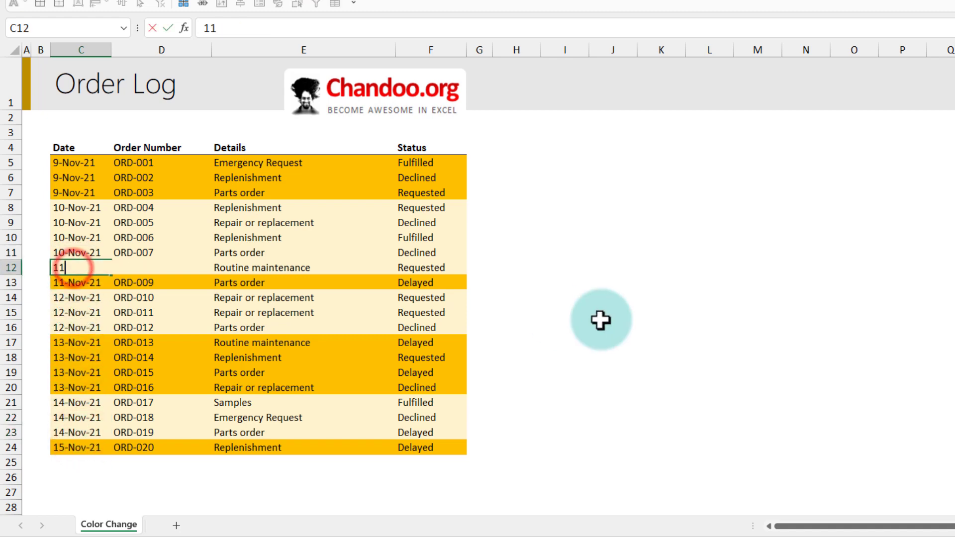
type("-nov-20")
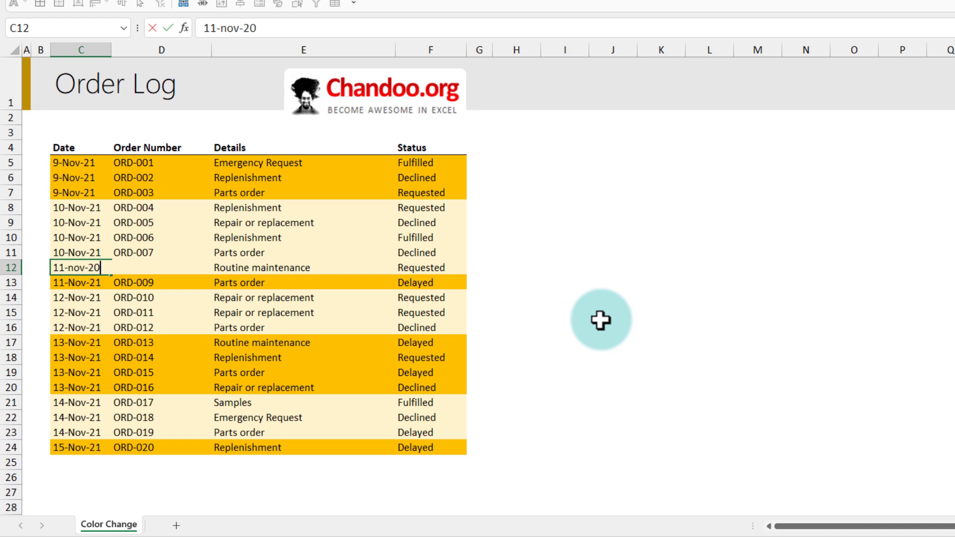
type("21")
key("Tab")
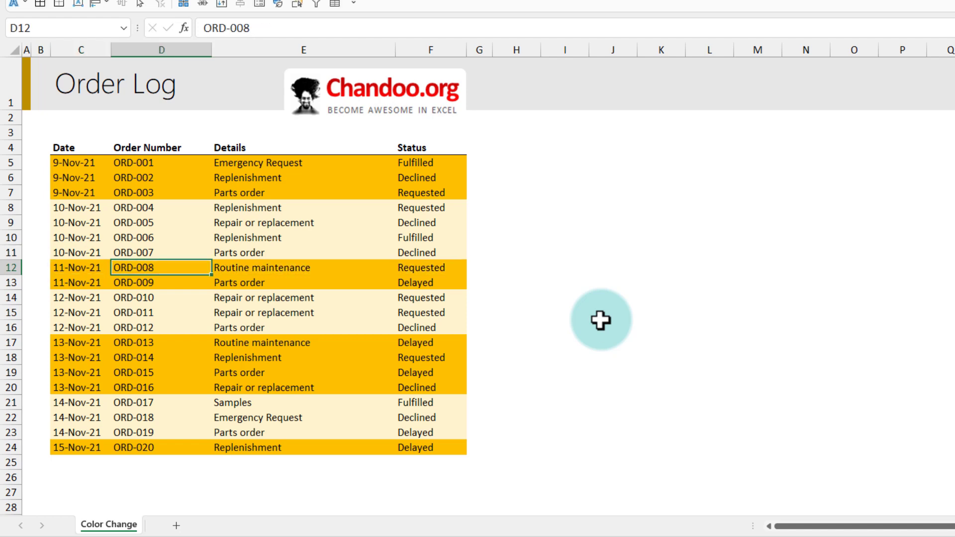
key("ctrl+Home")
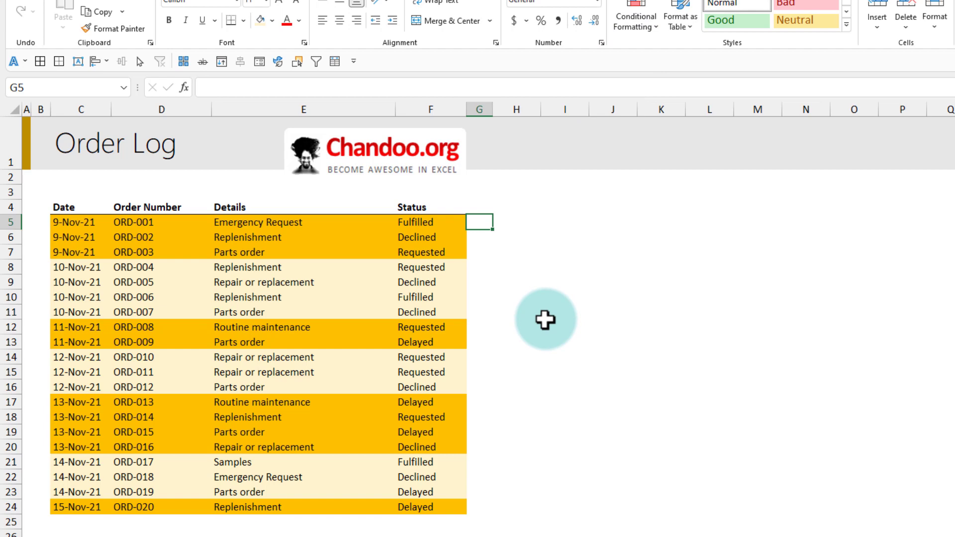
Enter =UNIQUE($C$5:$C5) in helper cell G5, returning 44509
type("=u")
type("ni")
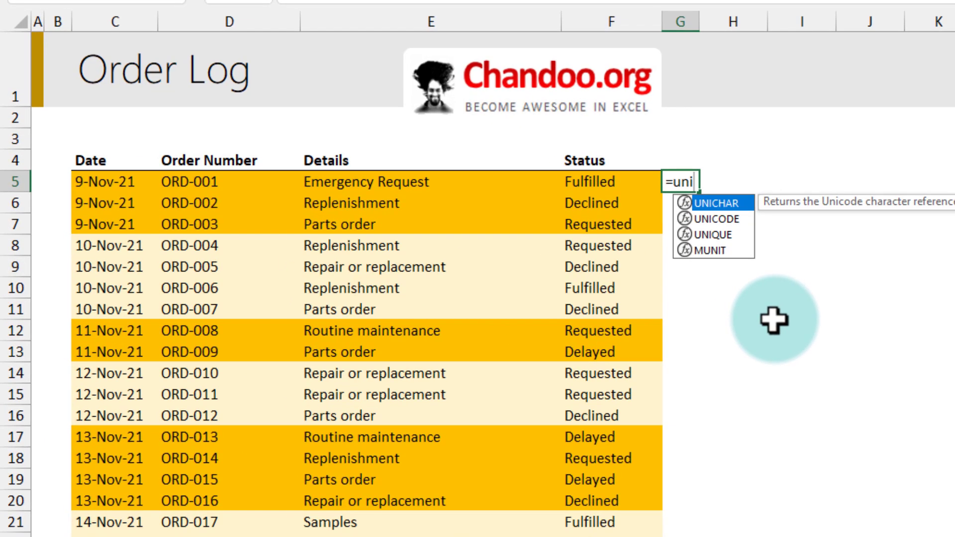
type("q")
key("Tab")
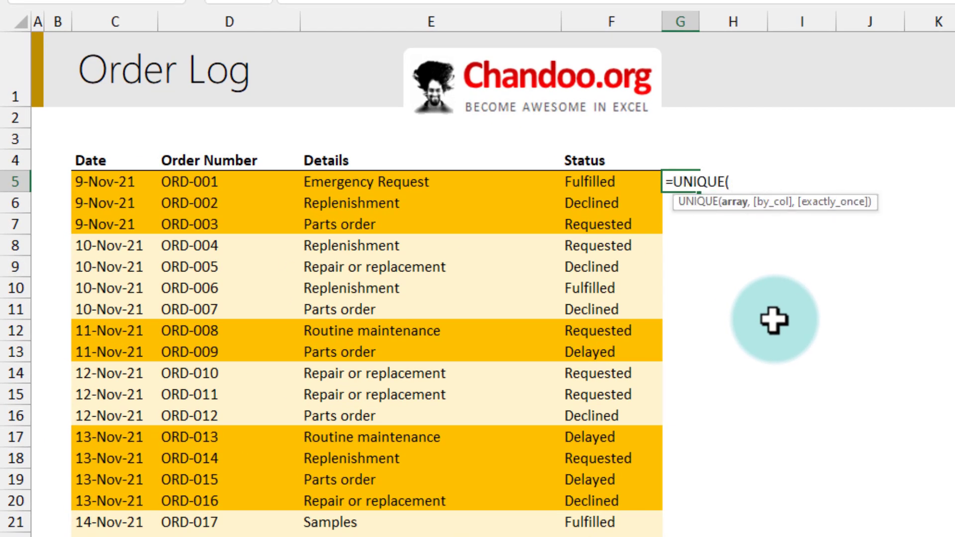
left_click(111, 180)
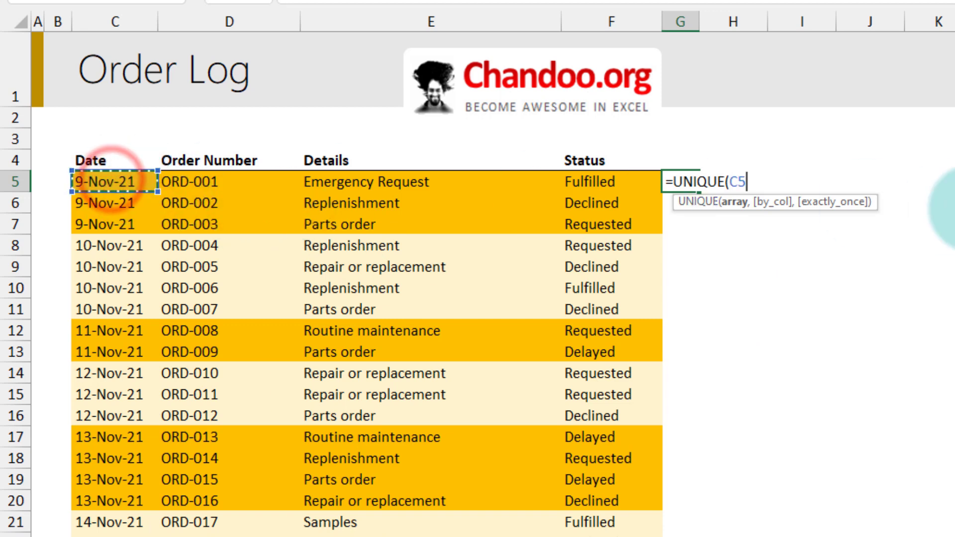
left_click_drag(111, 180, 111, 181)
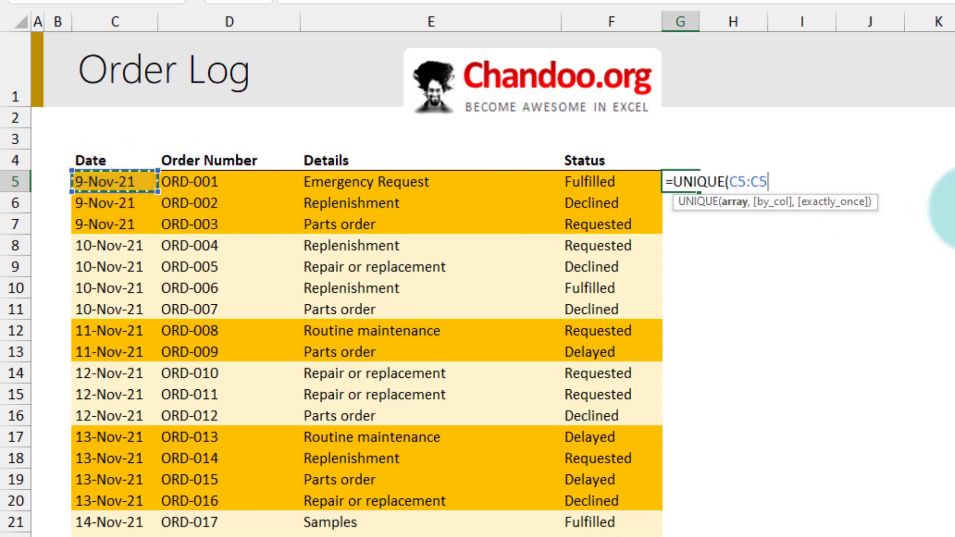
double_click(739, 180)
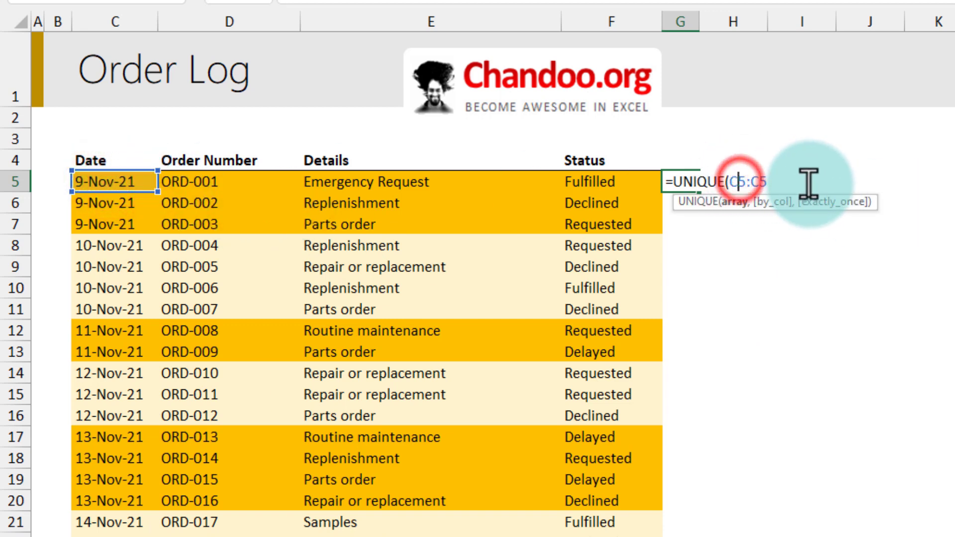
key("F4")
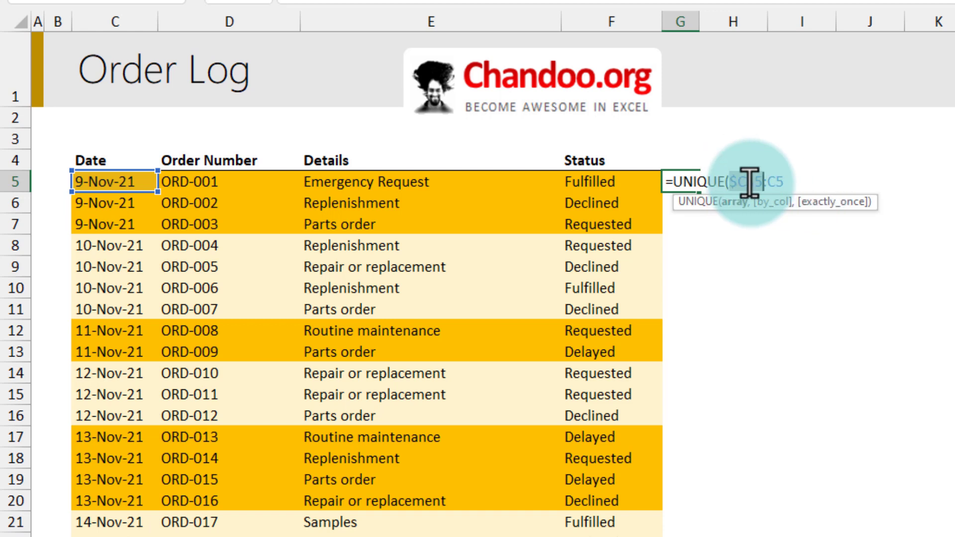
left_click(793, 182)
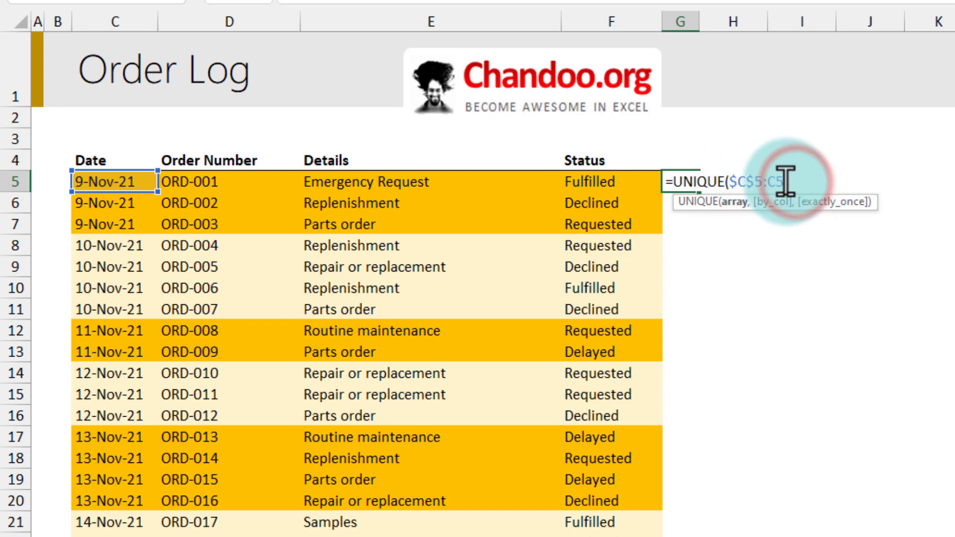
left_click(770, 182)
type("$")
left_click(795, 182)
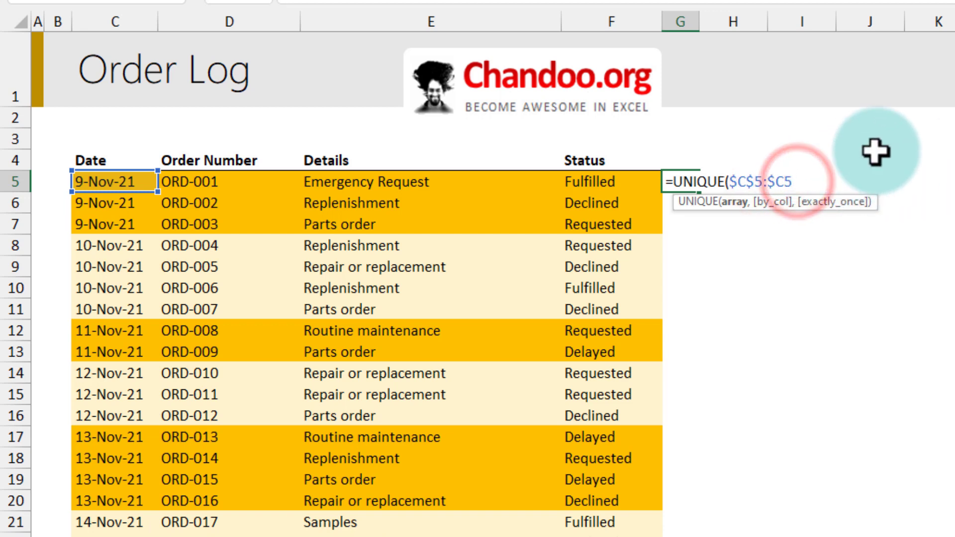
type(")")
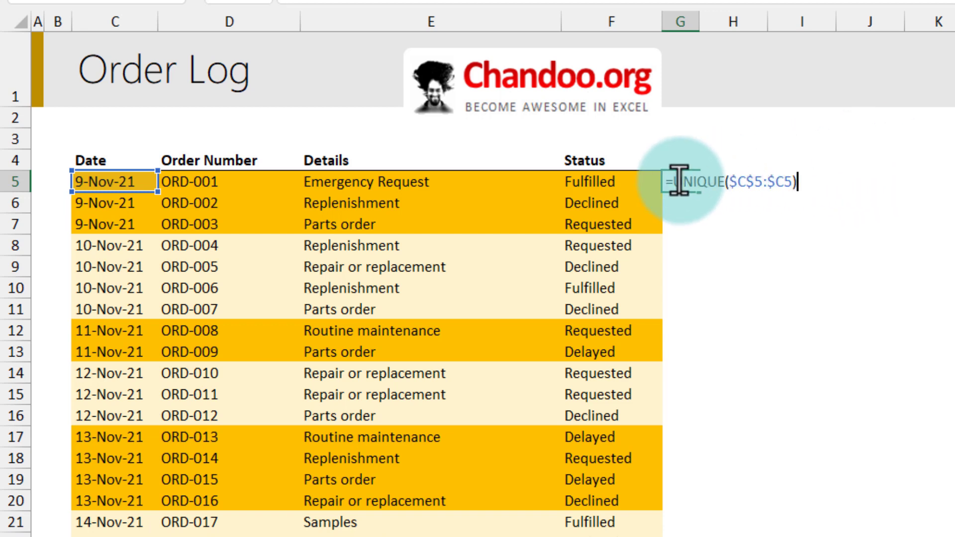
key("Return")
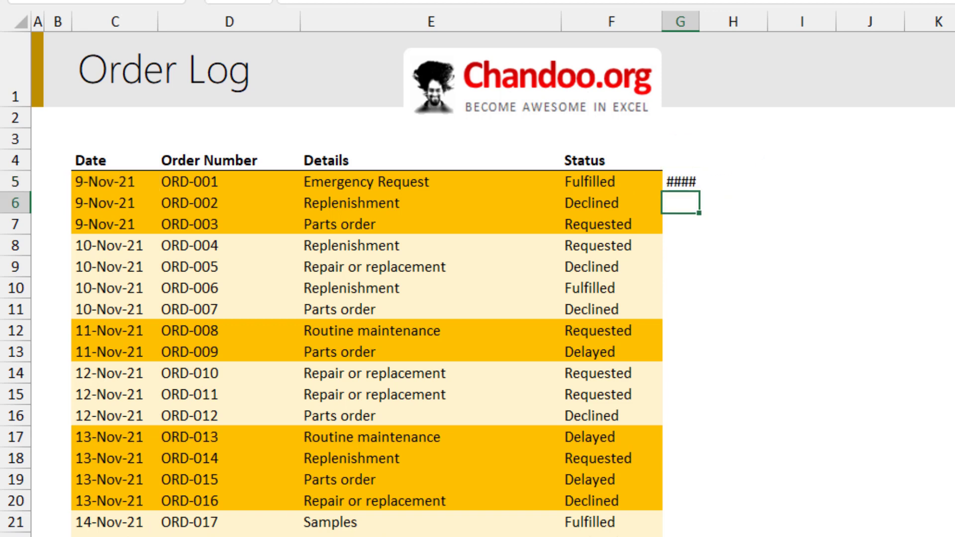
Widen column G, show G5 as a date, and paste its formula into G8, dating G9
left_click_drag(699, 22, 804, 50)
left_click(787, 184)
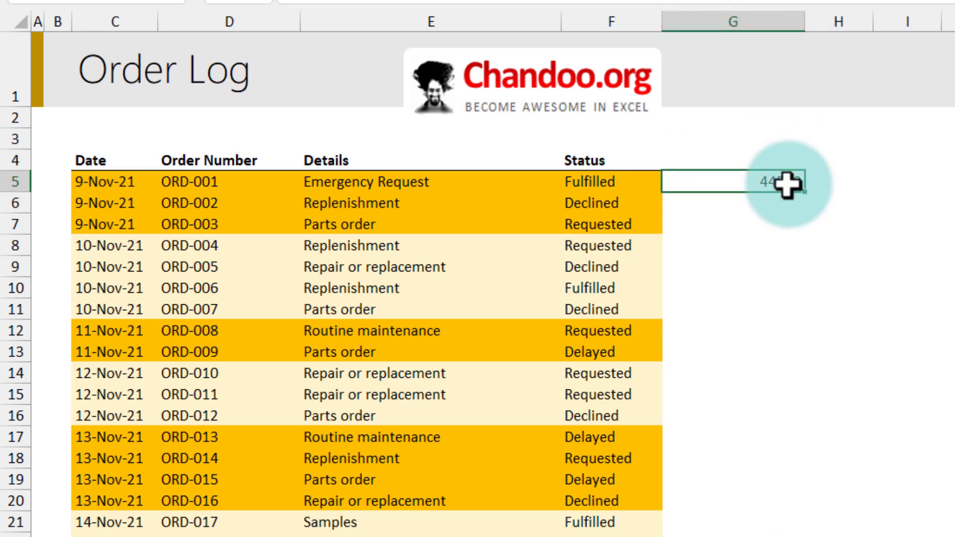
key("ctrl+shift+3")
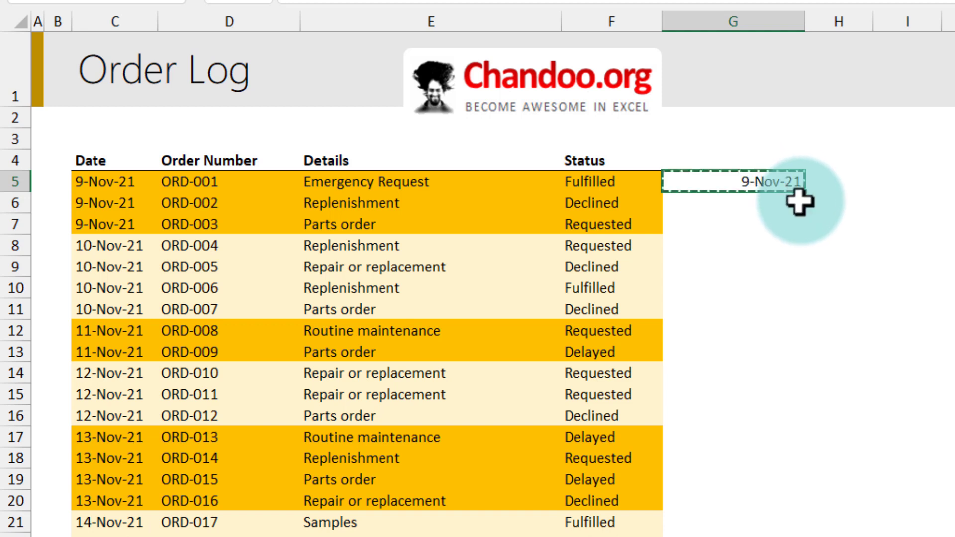
left_click(729, 244)
key("ctrl+v")
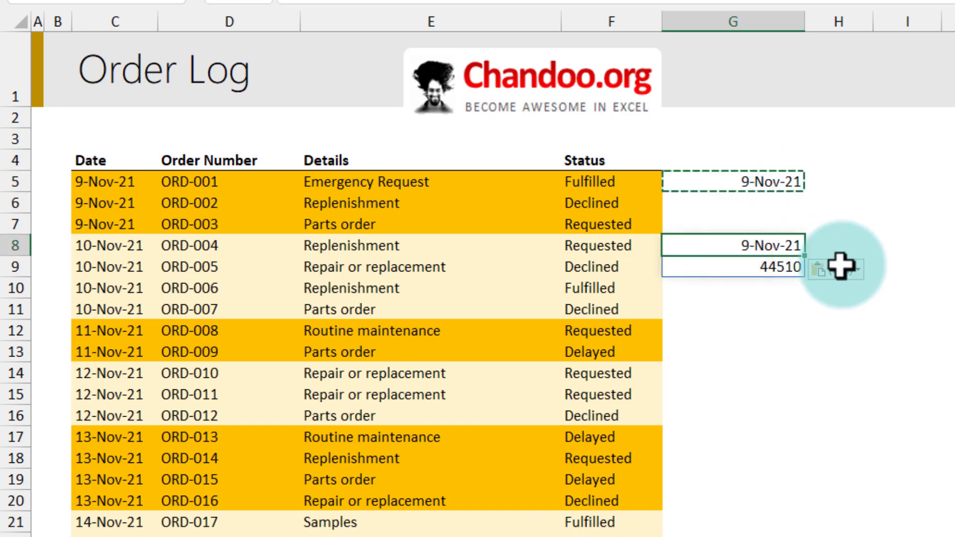
left_click(765, 268)
key("ctrl+shift+3")
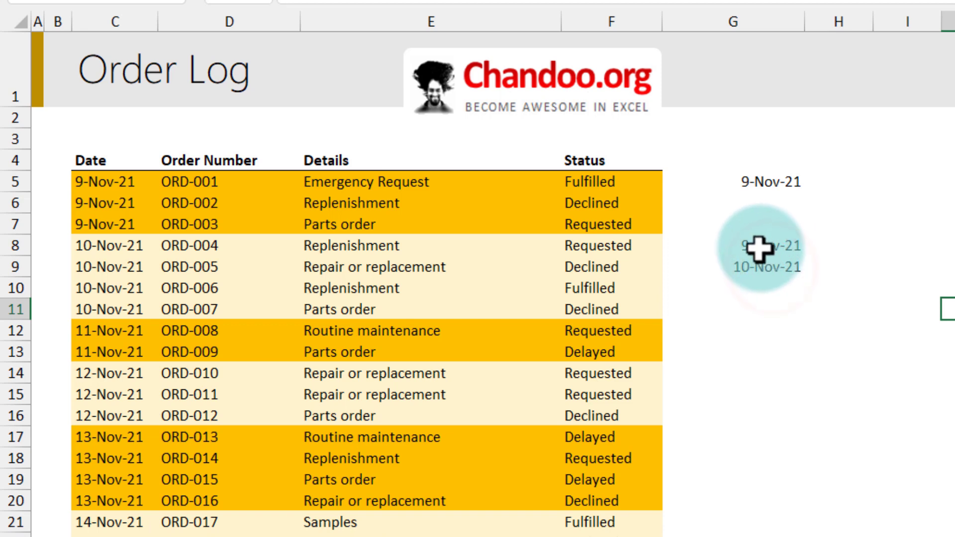
Compare G5:G7 with the spilled G8:G9 dates and inspect G8's C5:C8 range
left_click_drag(766, 268, 758, 244)
left_click(761, 182)
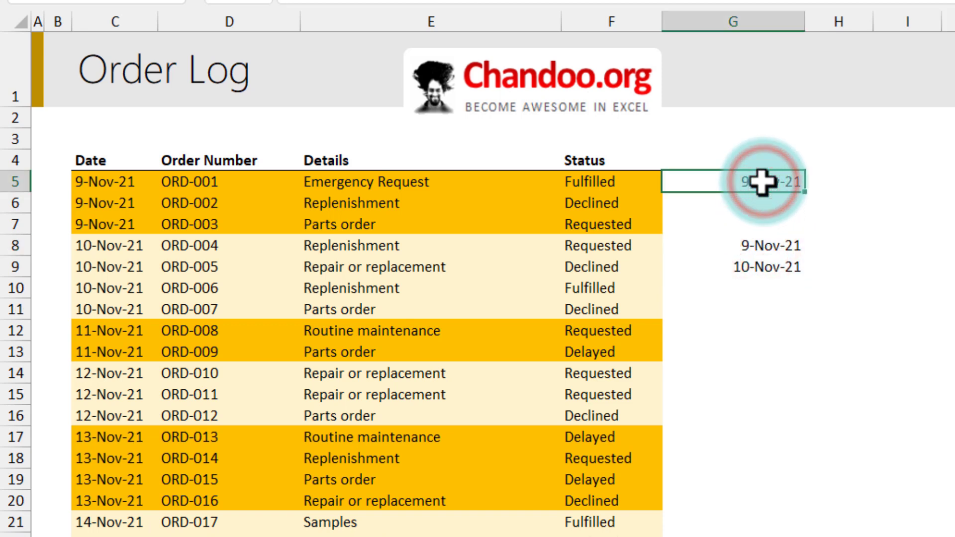
left_click_drag(761, 181, 746, 220)
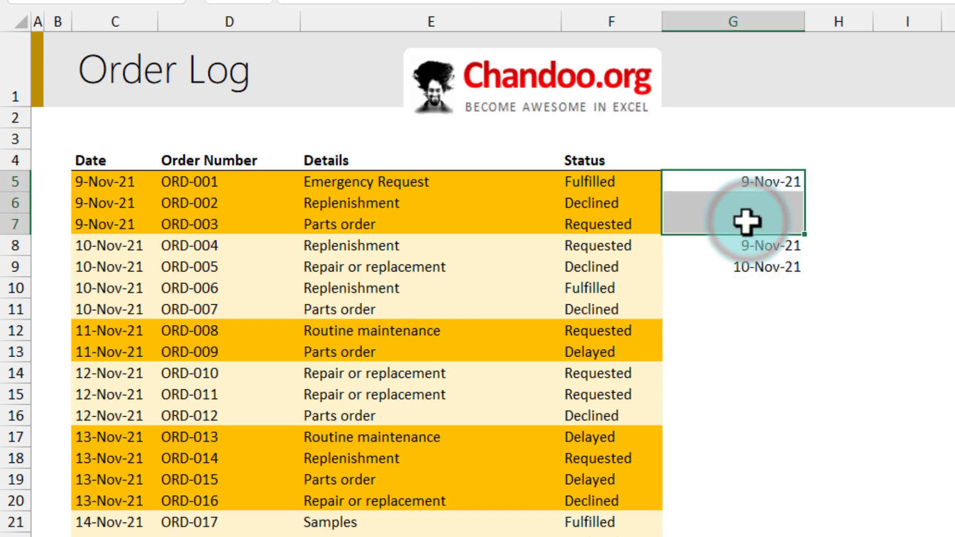
left_click_drag(746, 245, 746, 266)
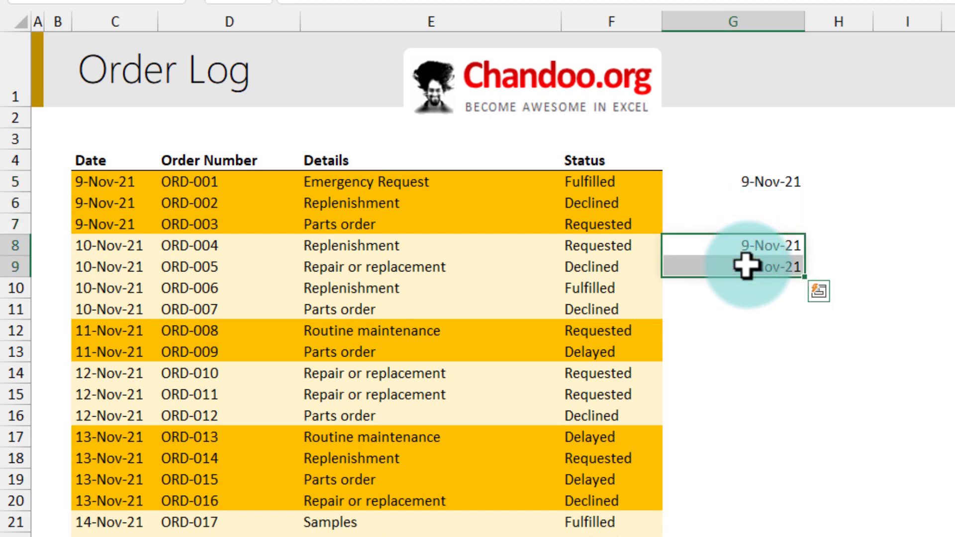
left_click(104, 245)
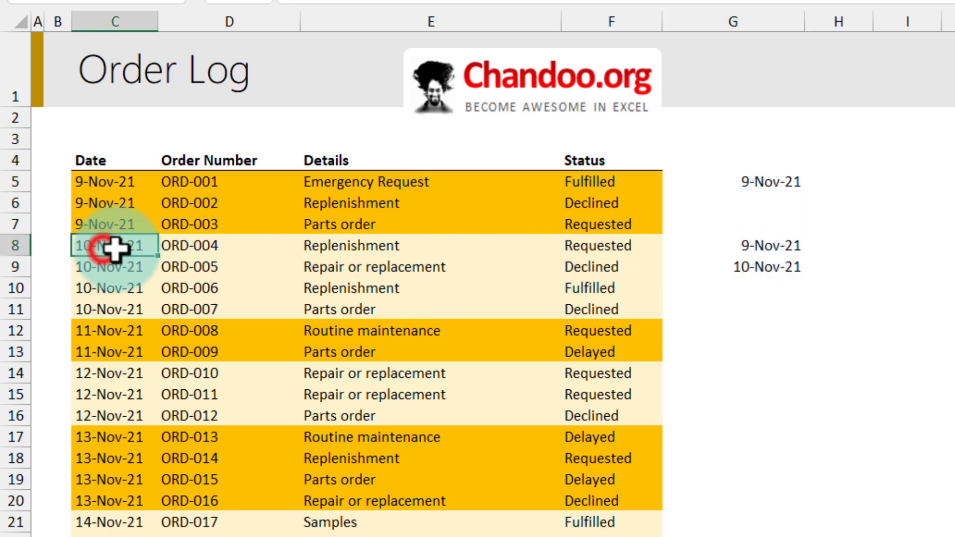
left_click(742, 245)
double_click(745, 245)
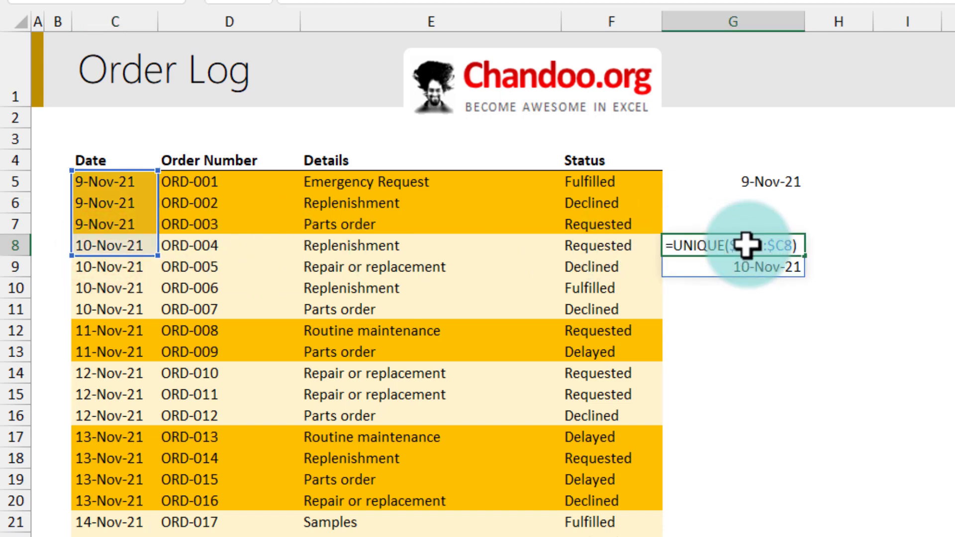
left_click(766, 182)
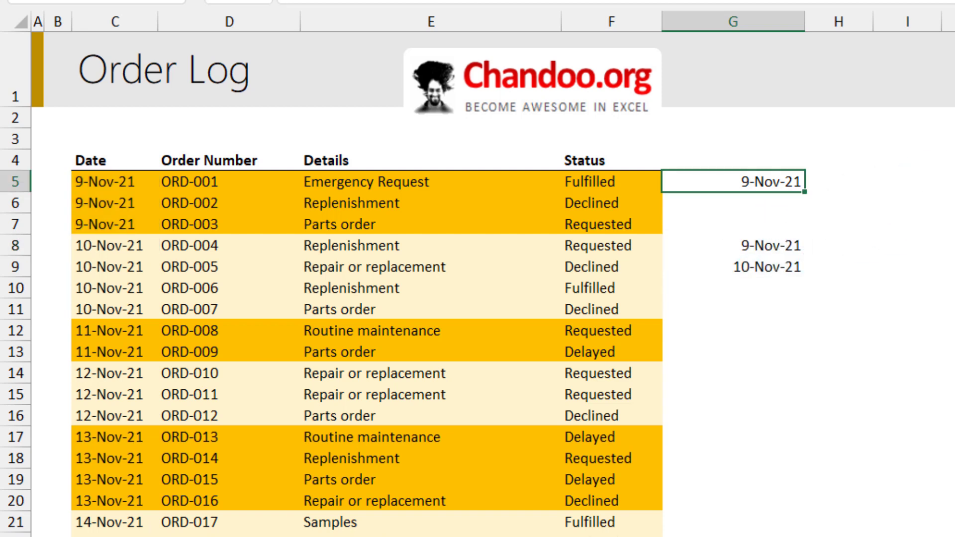
Wrap G5 in COUNTA, clear the test dates in G8:G9, and fill the count down to G24
key("F2")
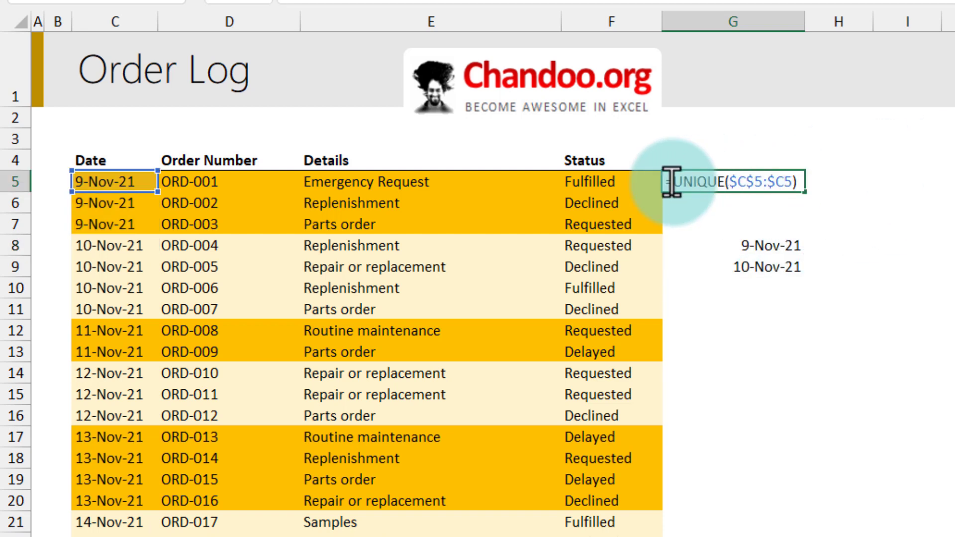
left_click(672, 182)
type("counta")
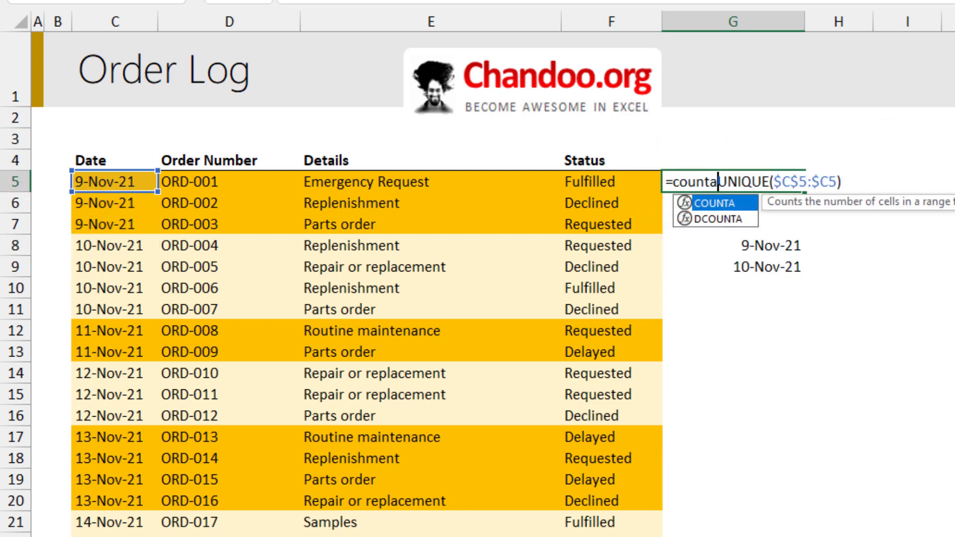
key("ctrl+Return")
left_click_drag(781, 244, 780, 275)
key("Delete")
left_click(778, 183)
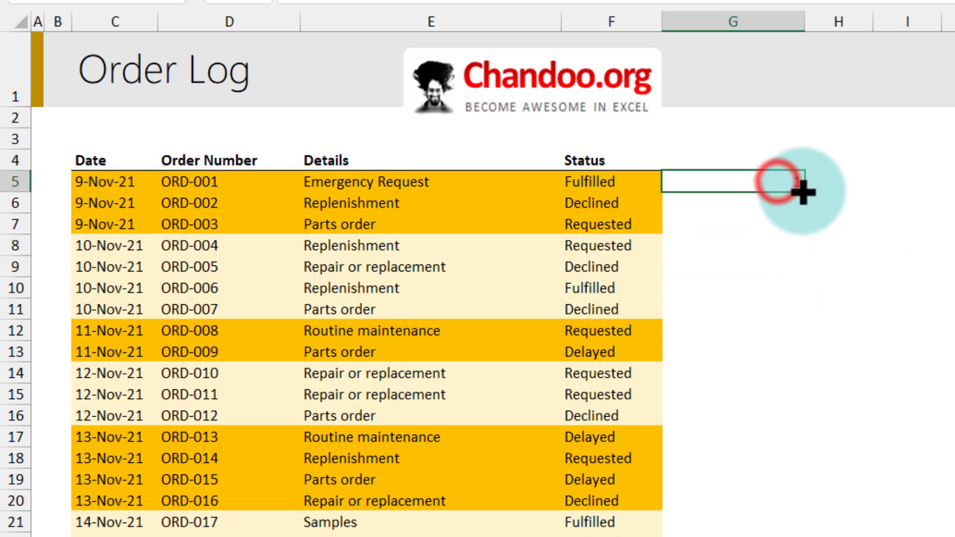
left_click_drag(803, 192, 917, 511)
left_click(917, 511)
Check the running counts and the expanding ranges in G13's and G24's formulas
left_click_drag(776, 171, 776, 221)
left_click_drag(778, 179, 780, 354)
double_click(780, 353)
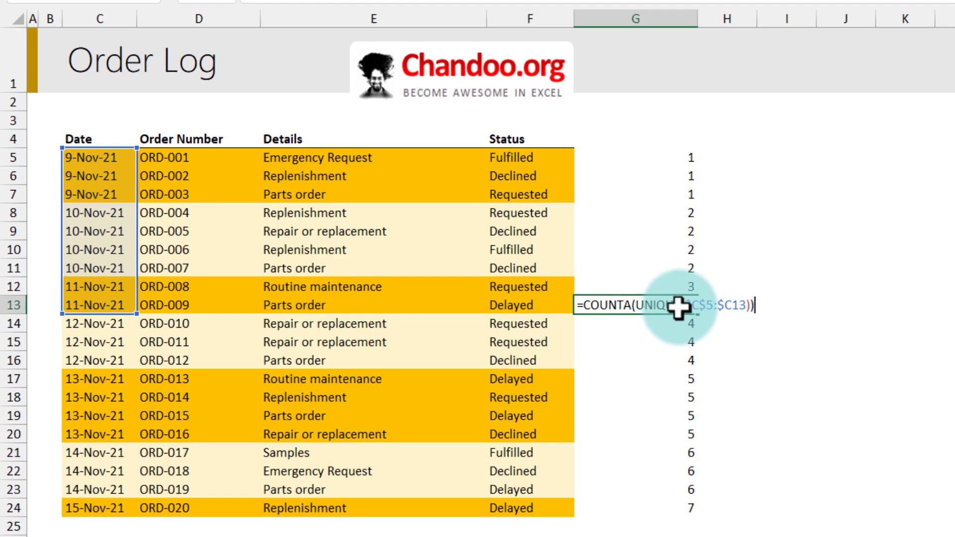
key("Escape")
double_click(639, 496)
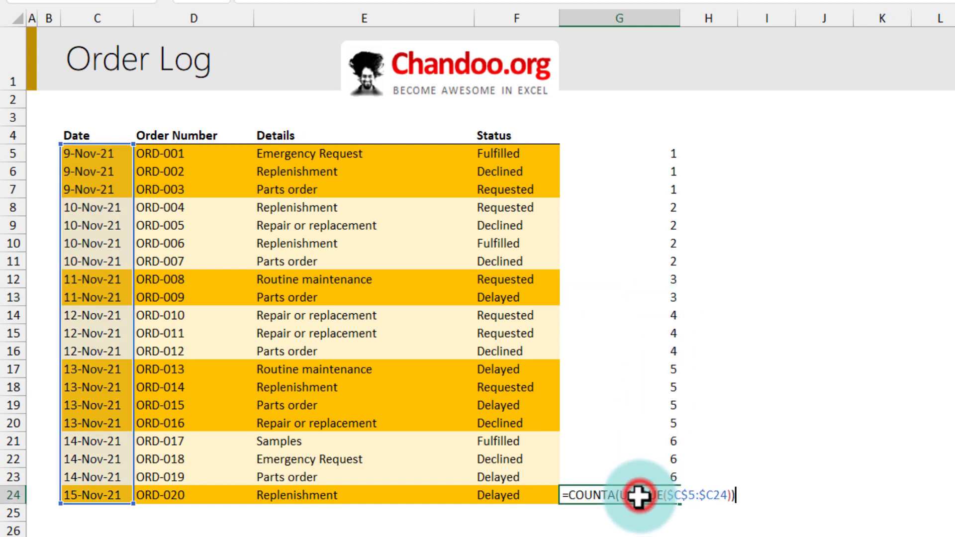
key("Escape")
Reopen G5's formula with the caret at its start for another wrapper
left_click(633, 155)
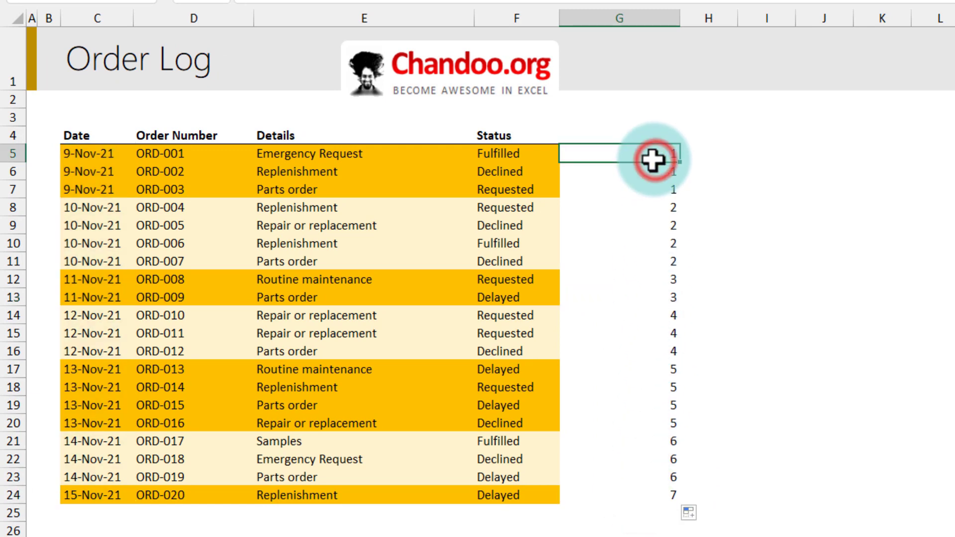
double_click(646, 157)
left_click(567, 153)
Wrap G5's count in ISODD and fill it down to G24
type("isodd(")
key("Return")
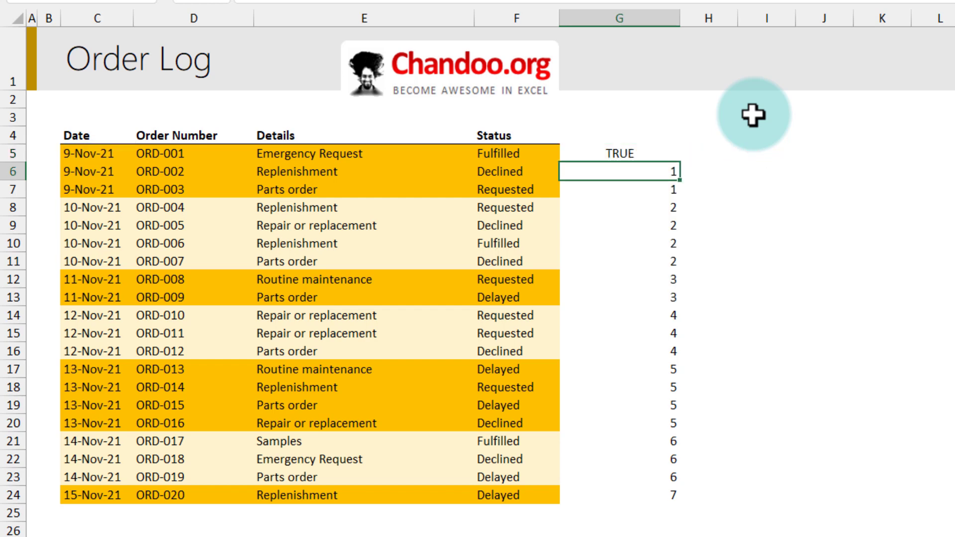
left_click(625, 151)
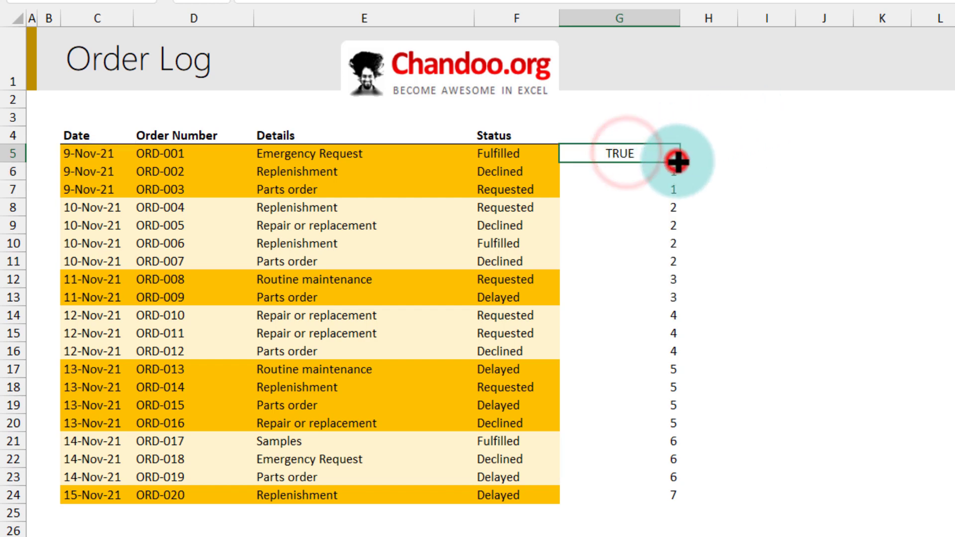
left_click_drag(678, 161, 655, 511)
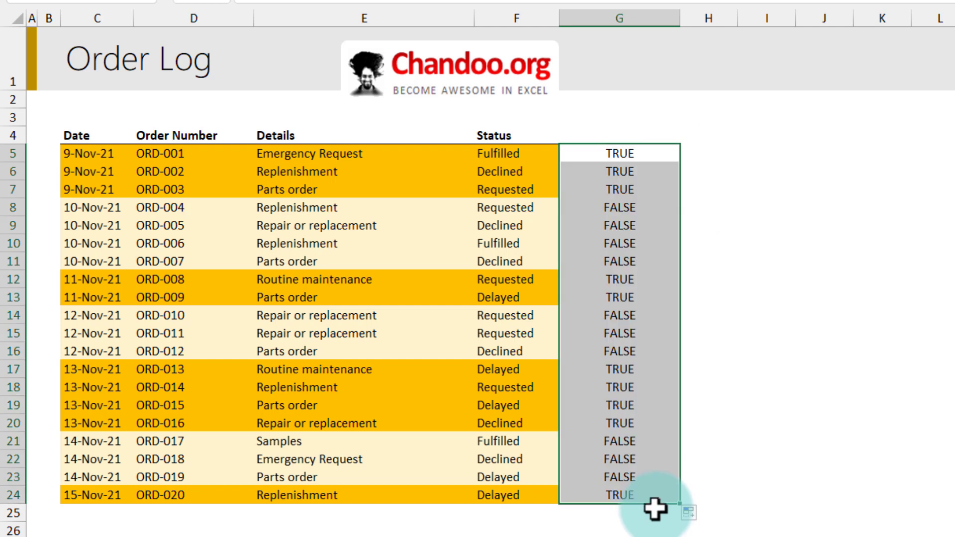
Match TRUE in G5:G7 and FALSE in G8:G11 to the dark and light orange rows
left_click_drag(633, 154, 618, 353)
left_click(746, 390)
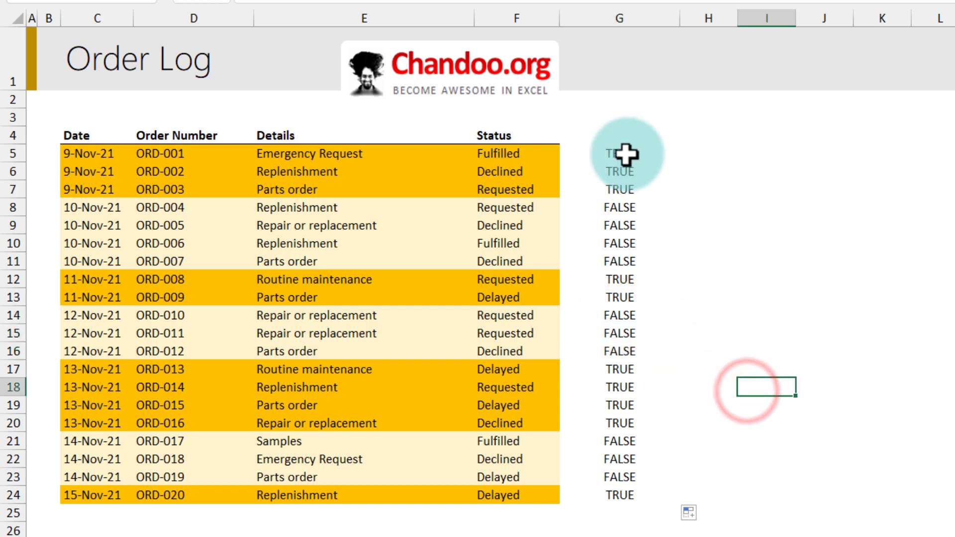
left_click(626, 154)
left_click_drag(626, 154, 650, 187)
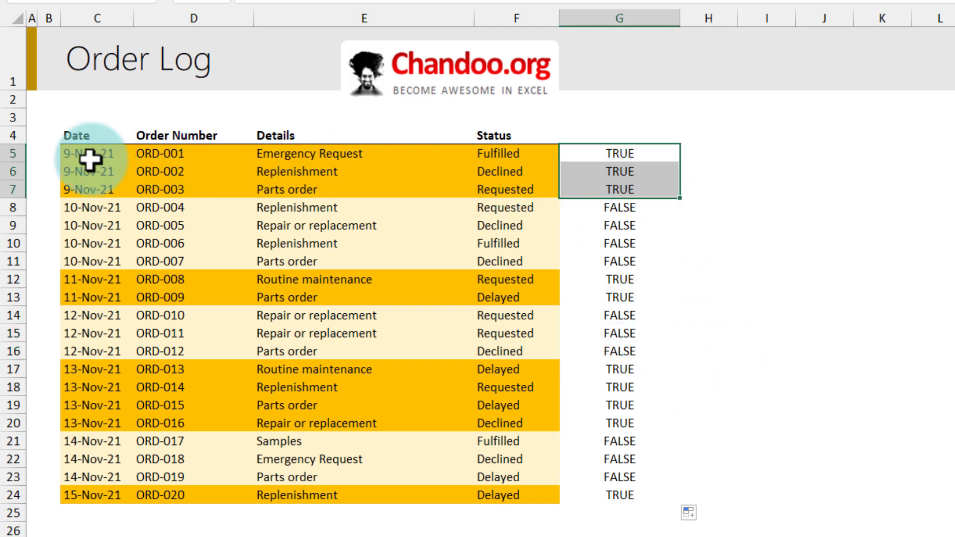
left_click_drag(64, 154, 529, 191)
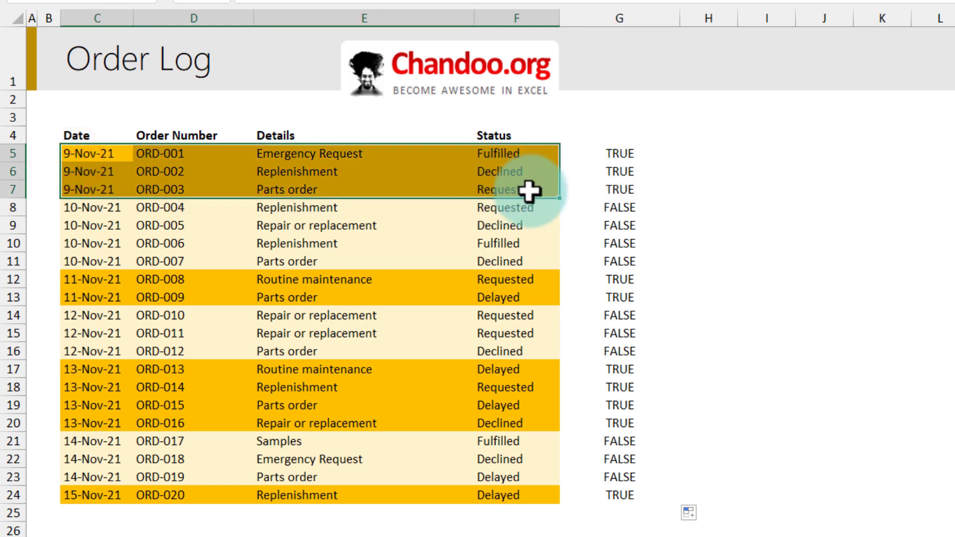
left_click_drag(619, 208, 620, 267)
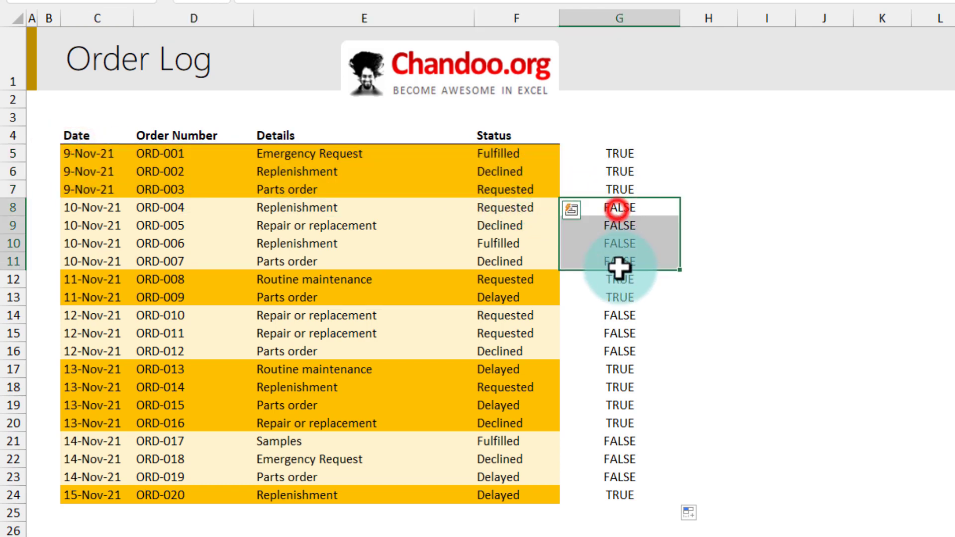
left_click_drag(74, 208, 527, 265)
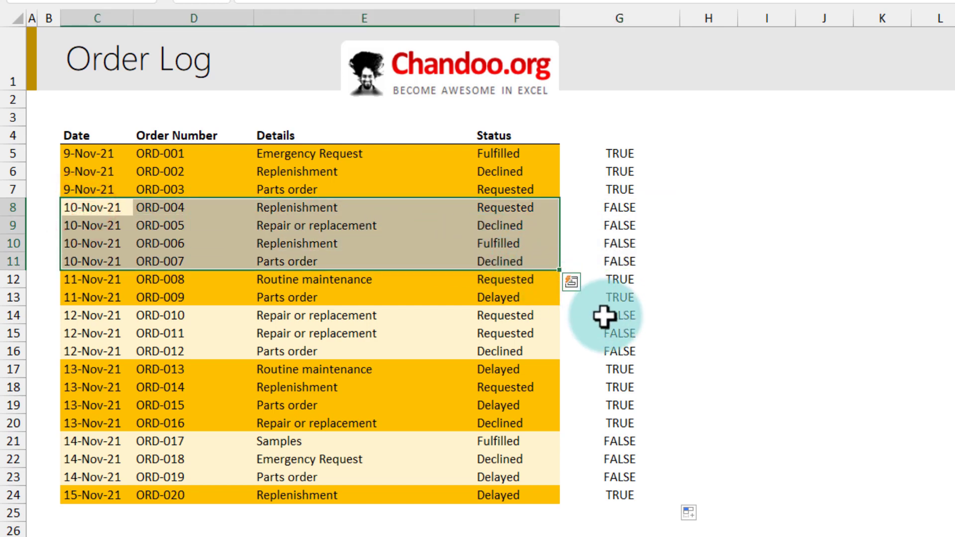